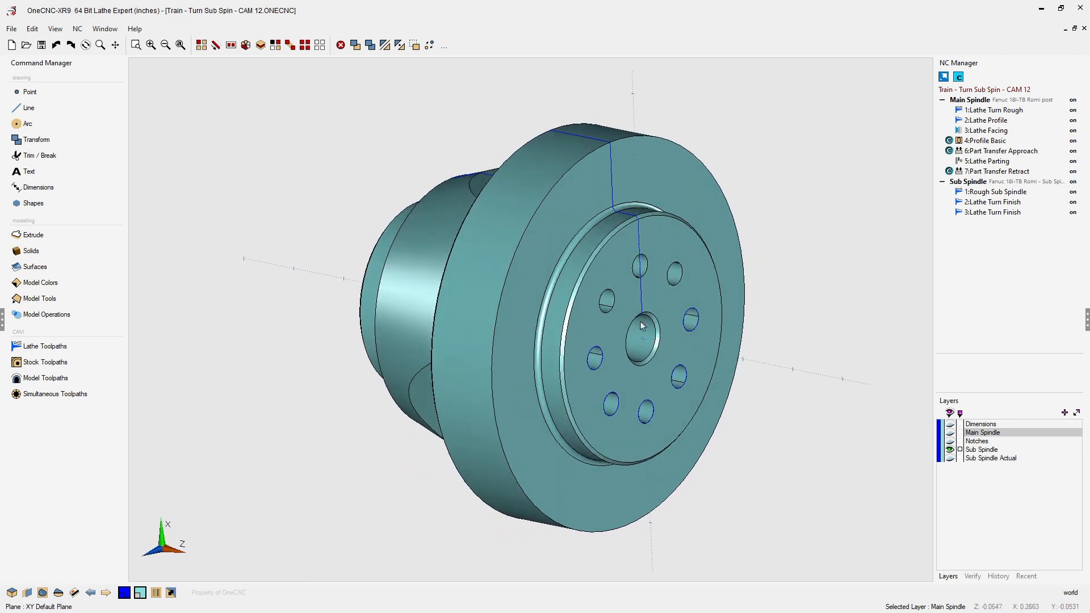
Inspect the centre hole in the part's front face and bring up the lathe toolpath operations
scroll(639, 321, up, 6)
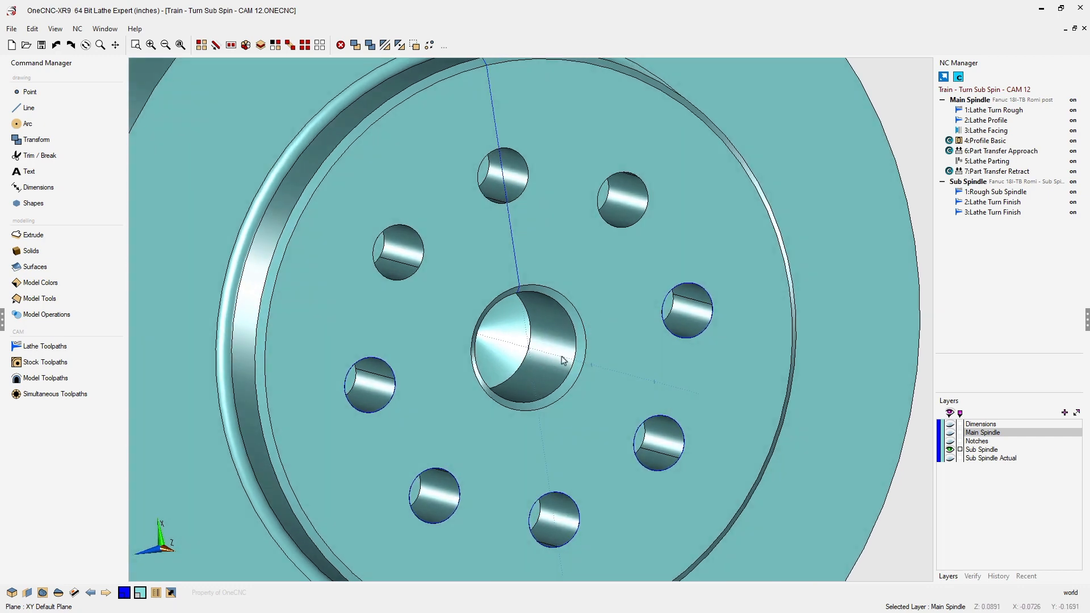
scroll(590, 362, down, 5)
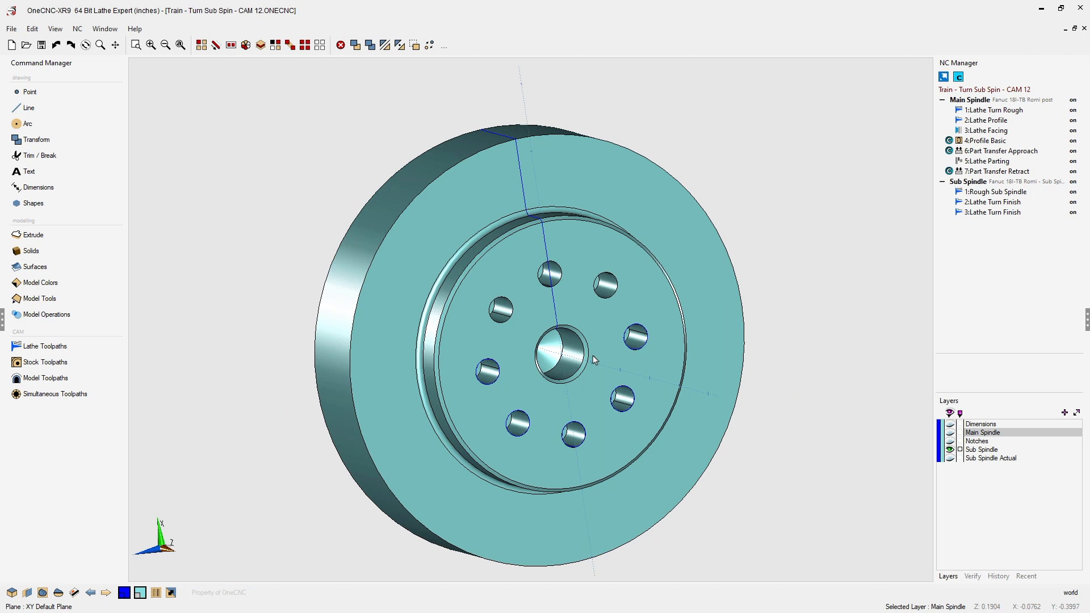
click(49, 361)
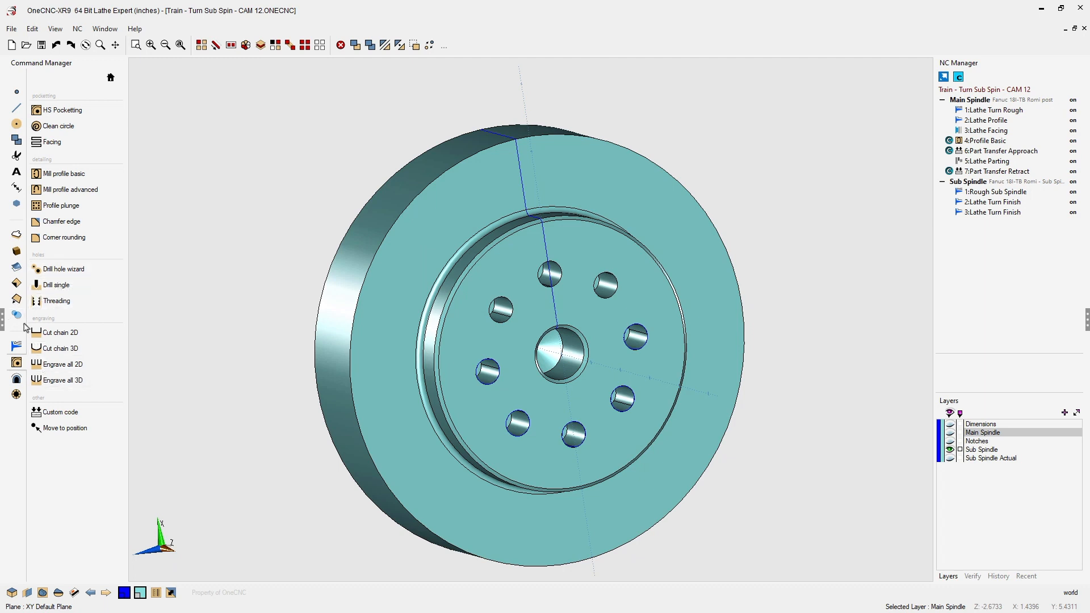
click(17, 347)
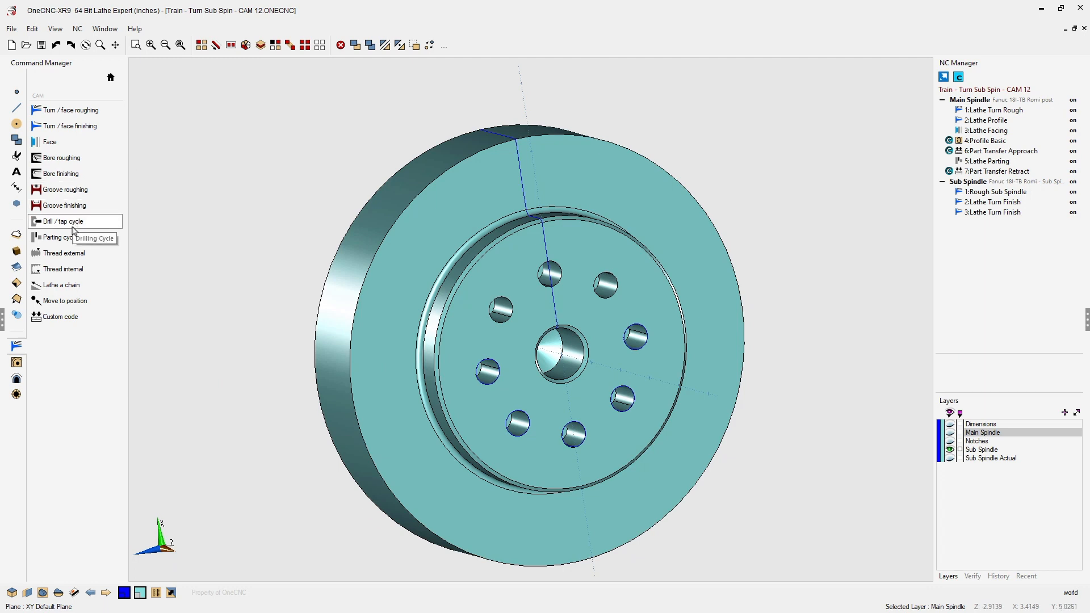
Show the part in the flat side view with X up and Z across, and blank the solid model
right_click(330, 226)
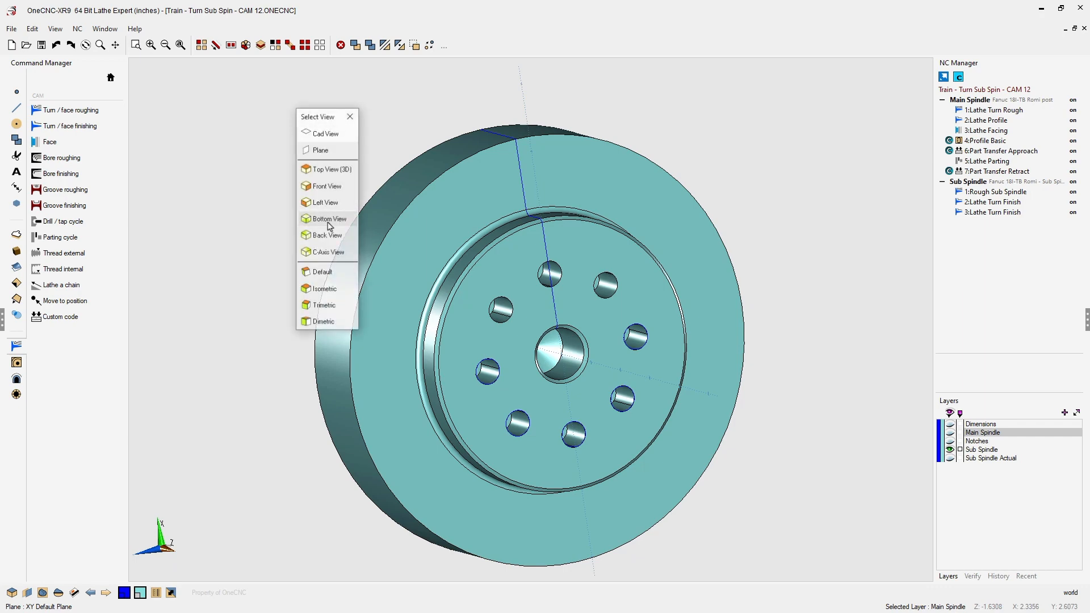
click(362, 265)
scroll(711, 349, down, 3)
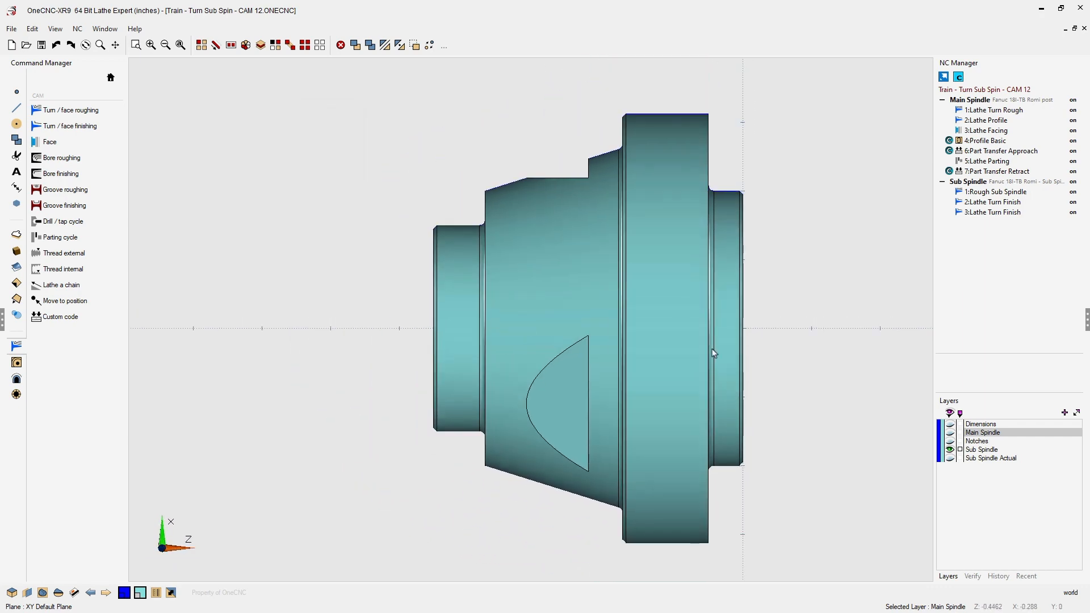
scroll(716, 338, down, 1)
middle_drag(716, 336, 640, 338)
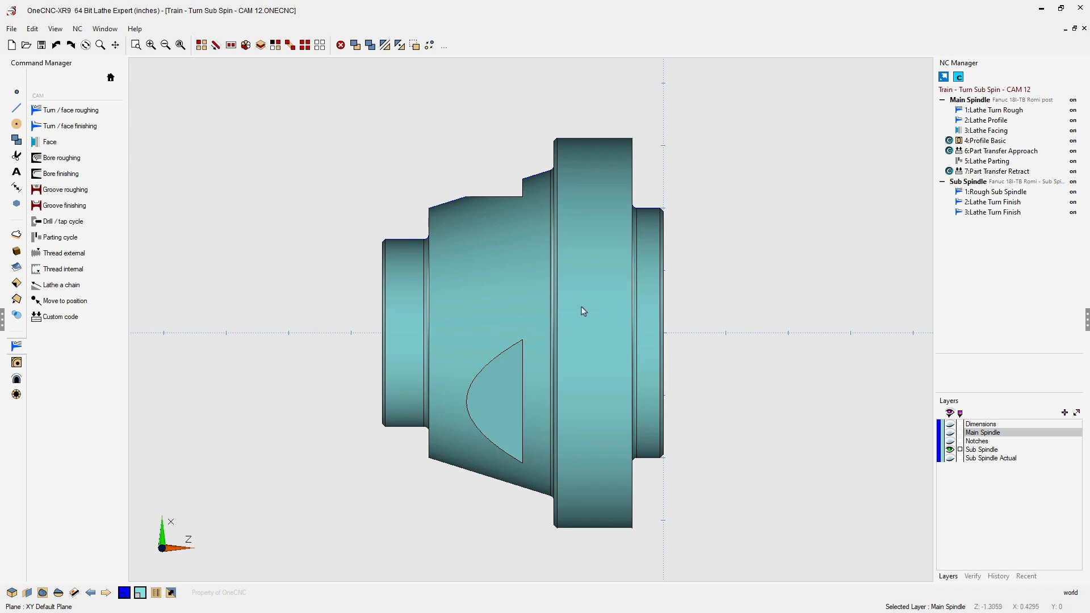
key(s)
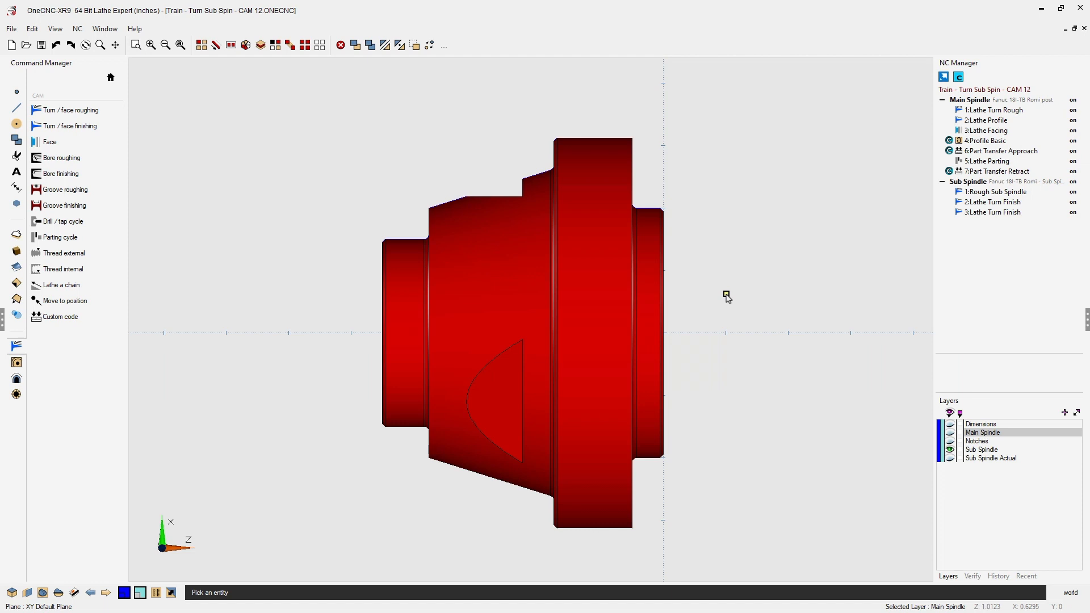
key(b)
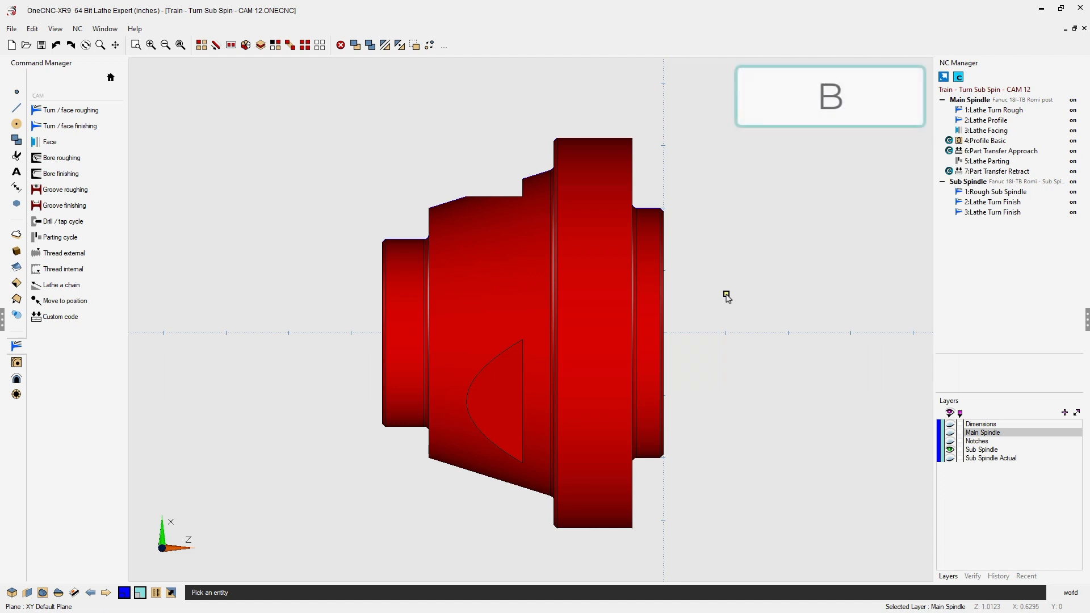
Start a Drill / tap cycle on the horizontal wall line of the centre hole profile
scroll(624, 275, up, 3)
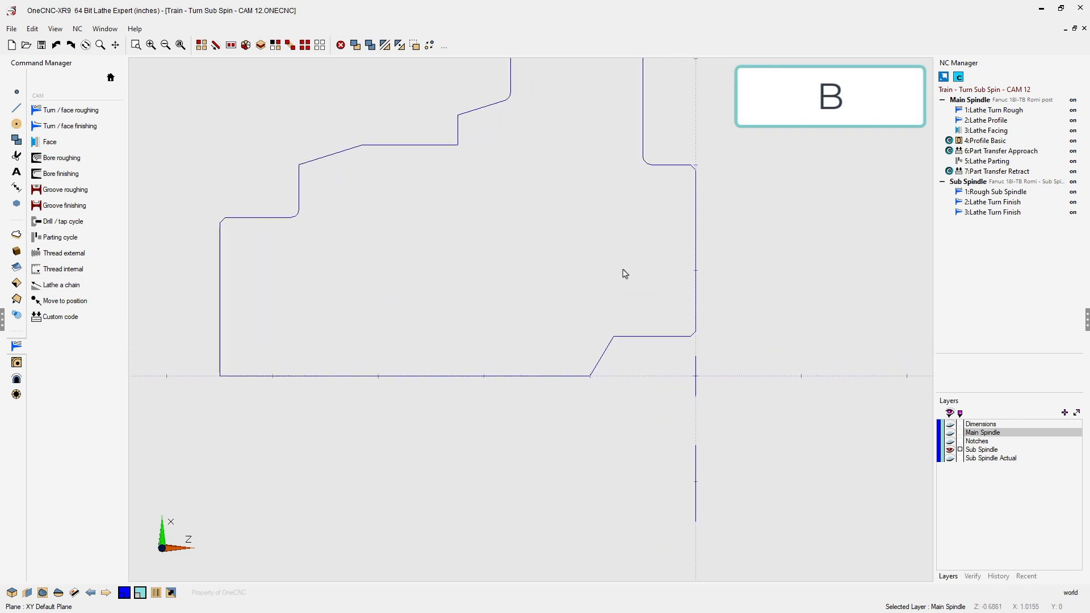
middle_drag(623, 273, 634, 336)
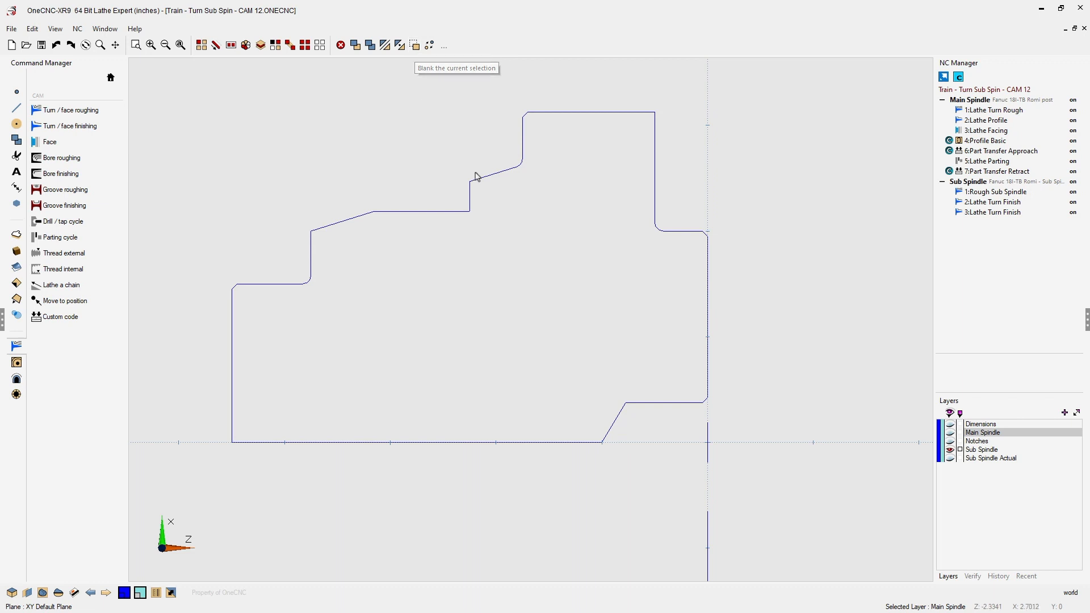
scroll(651, 420, up, 3)
middle_drag(666, 400, 628, 347)
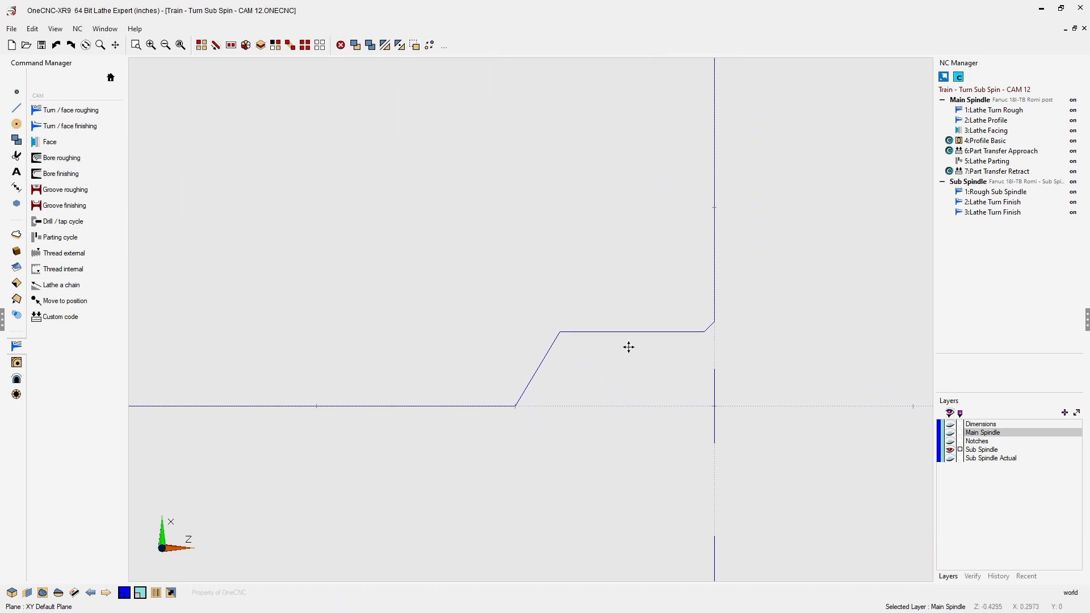
click(549, 412)
click(74, 227)
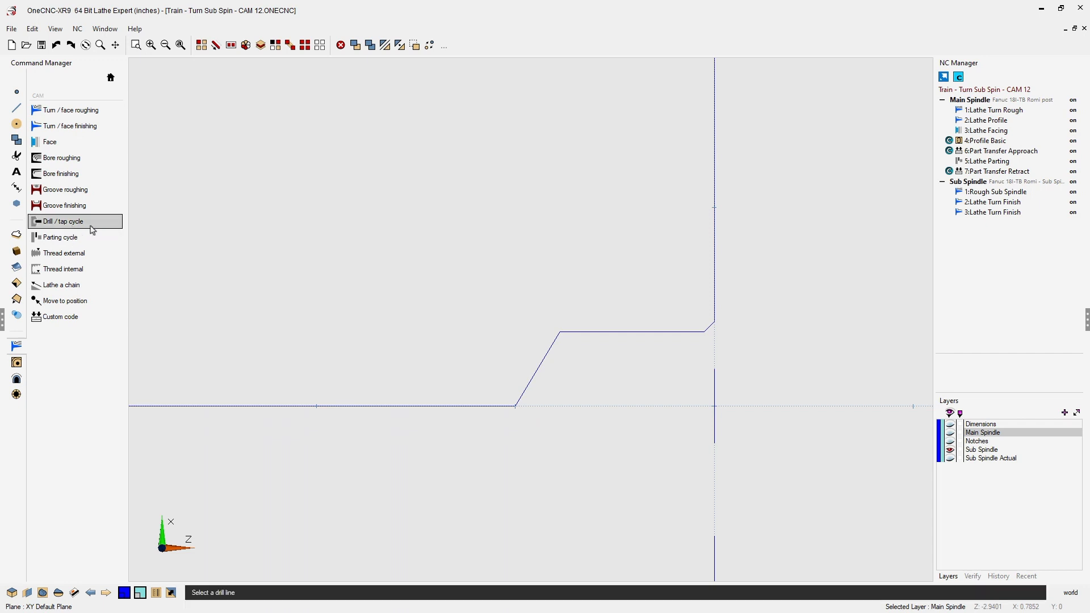
click(631, 335)
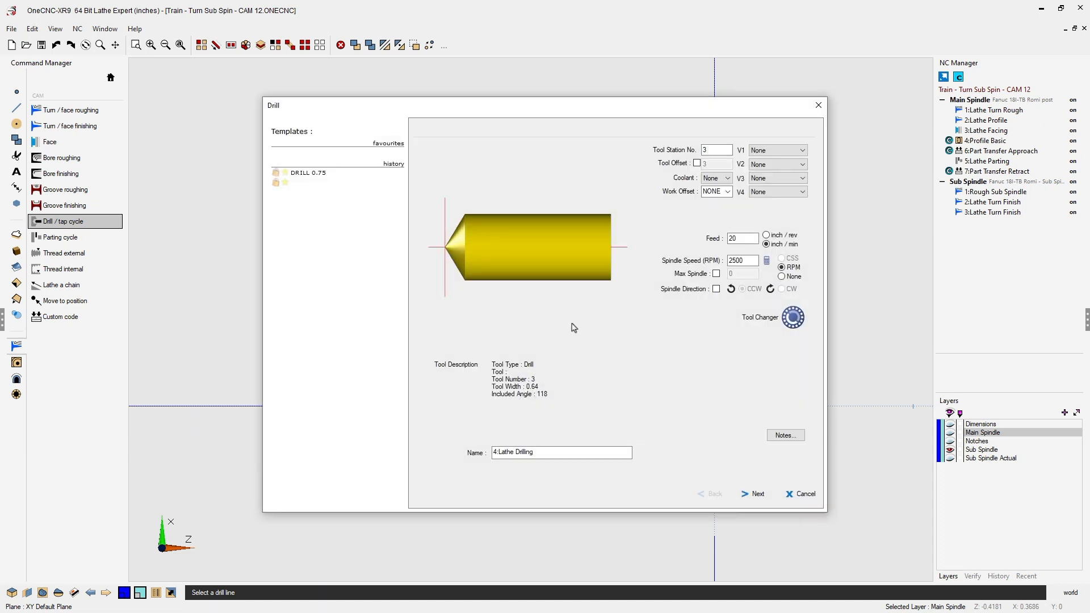
Review the drilling operation's clearance style, drilling type and Z cutting positions, and return to its tool settings
drag(396, 121, 264, 82)
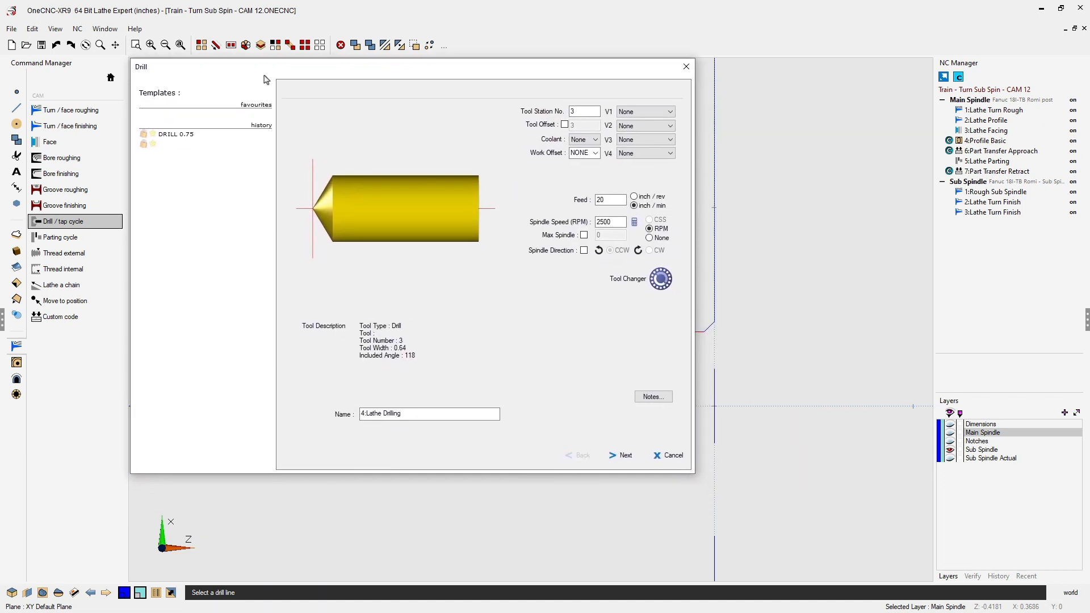
click(627, 458)
click(627, 456)
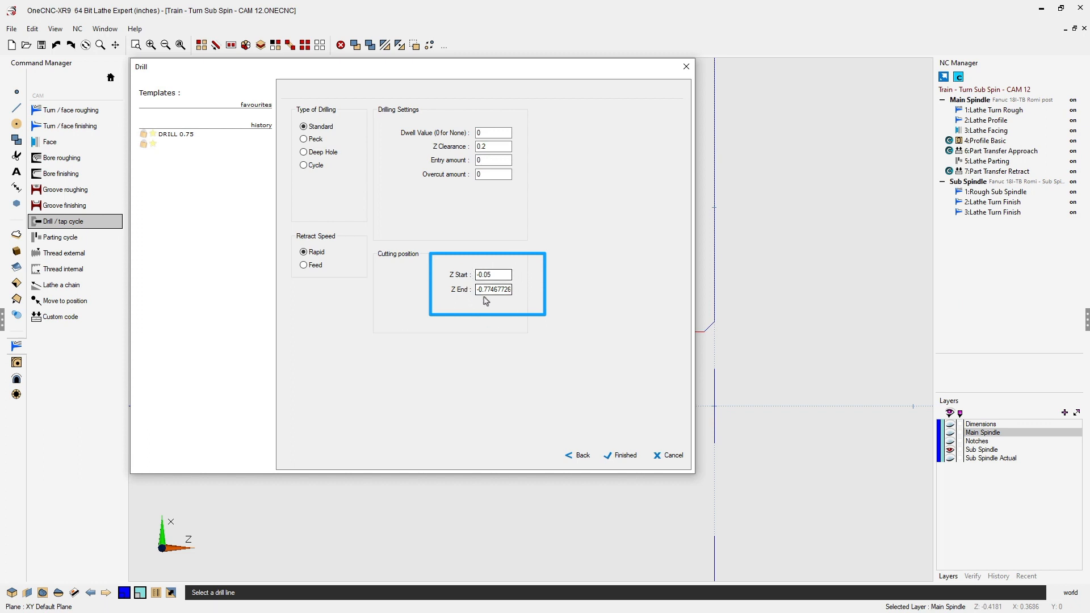
click(584, 456)
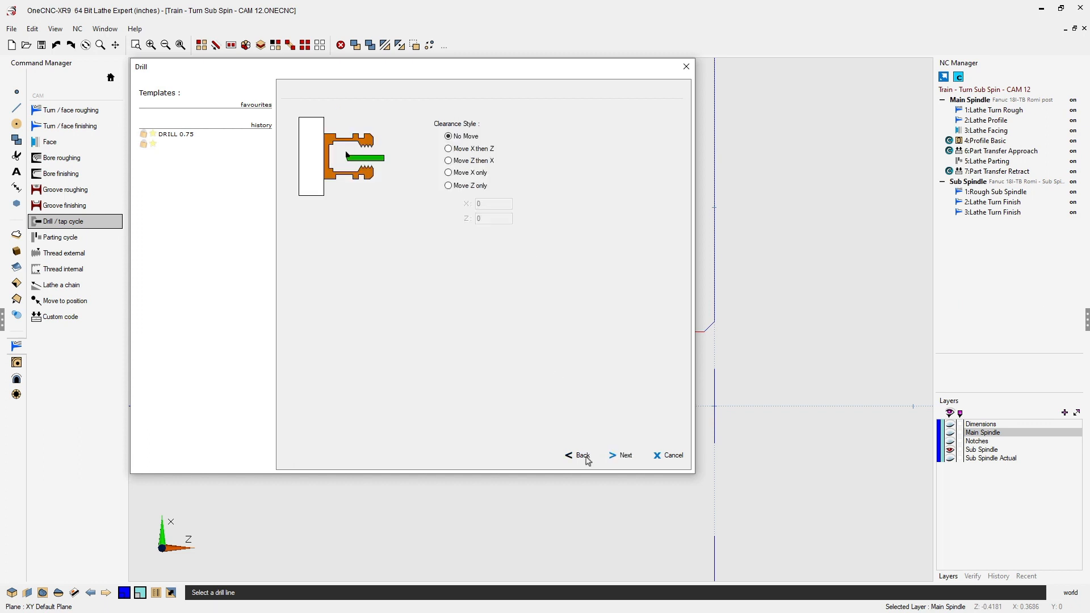
click(587, 460)
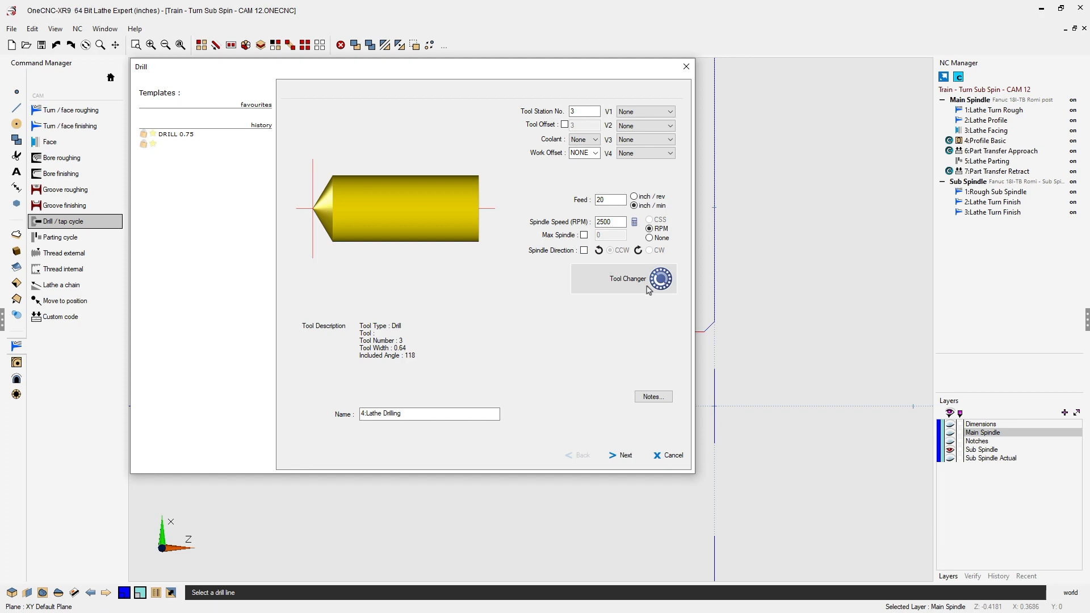
Open the tool changer and review the drill library and the tools already in use, including turning tools 11 and 2
click(428, 227)
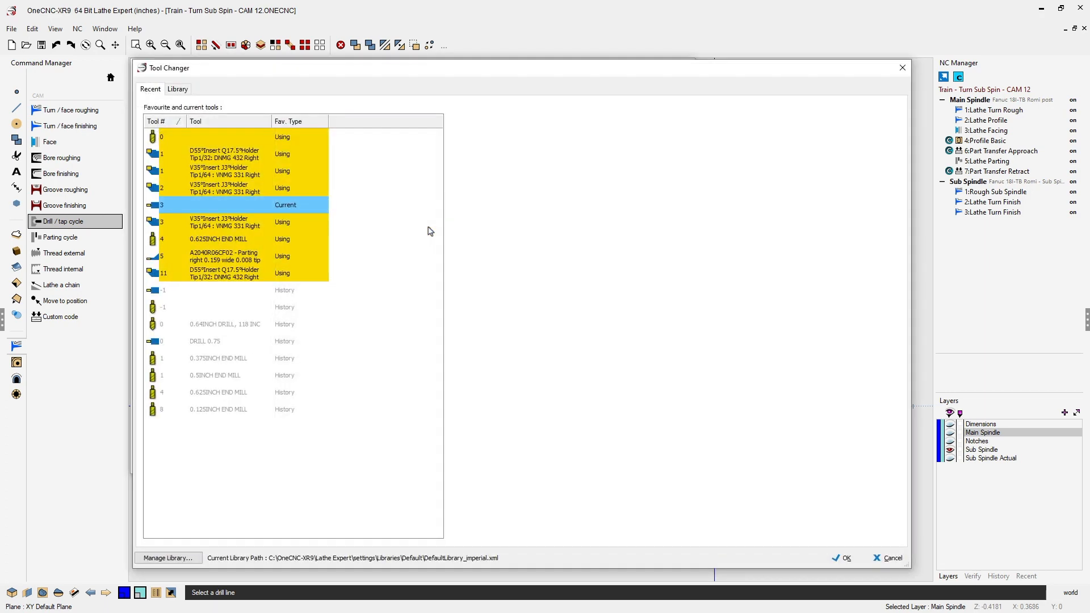
click(177, 89)
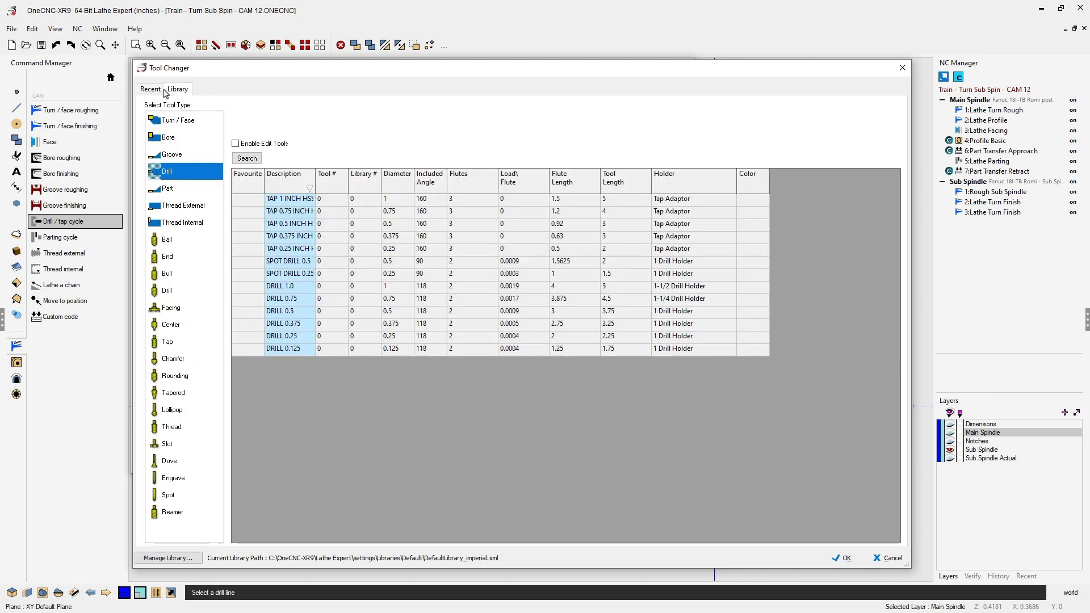
click(159, 91)
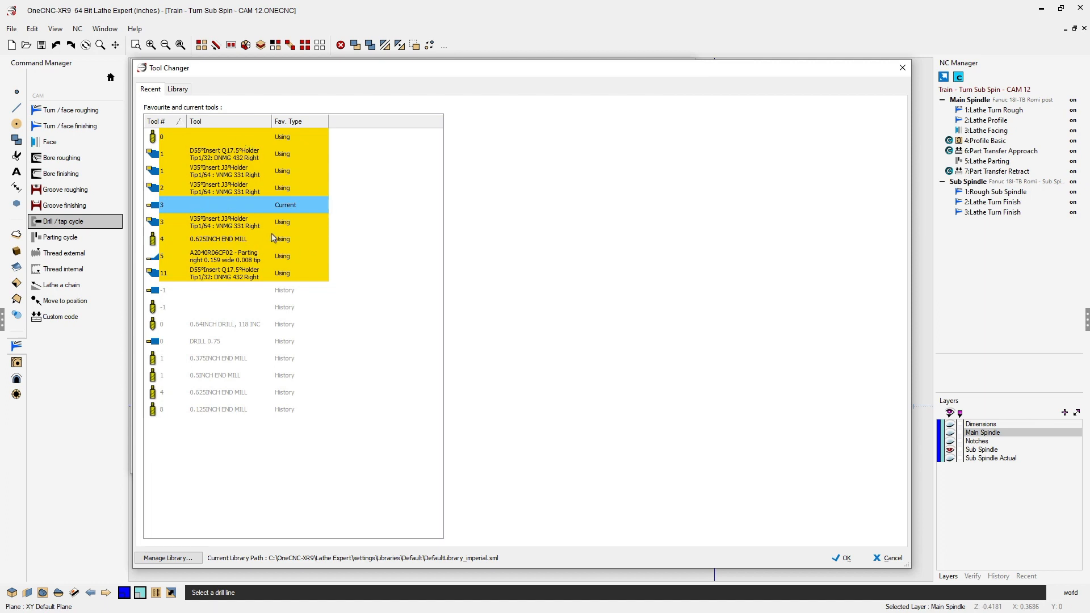
click(237, 263)
click(243, 278)
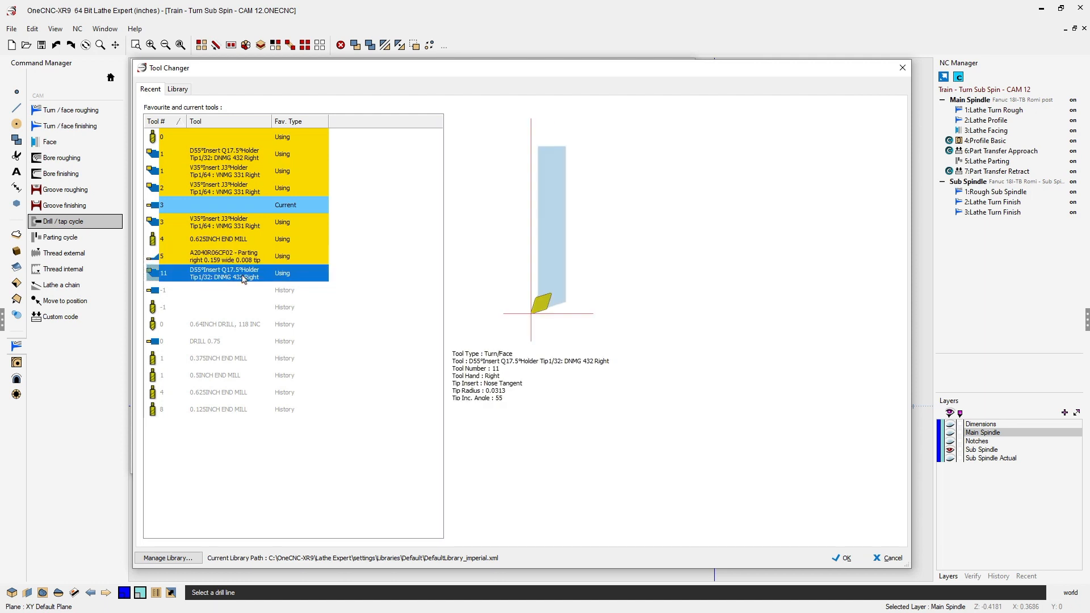
click(245, 191)
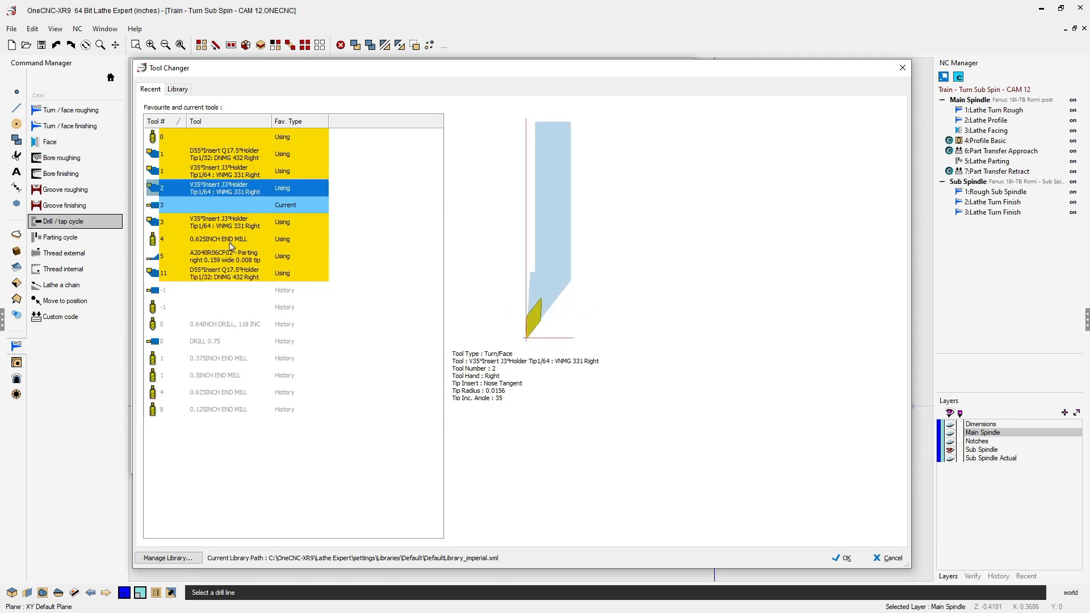
Enable tool editing in the drill library and clone the DRILL 0.75 tool
click(177, 89)
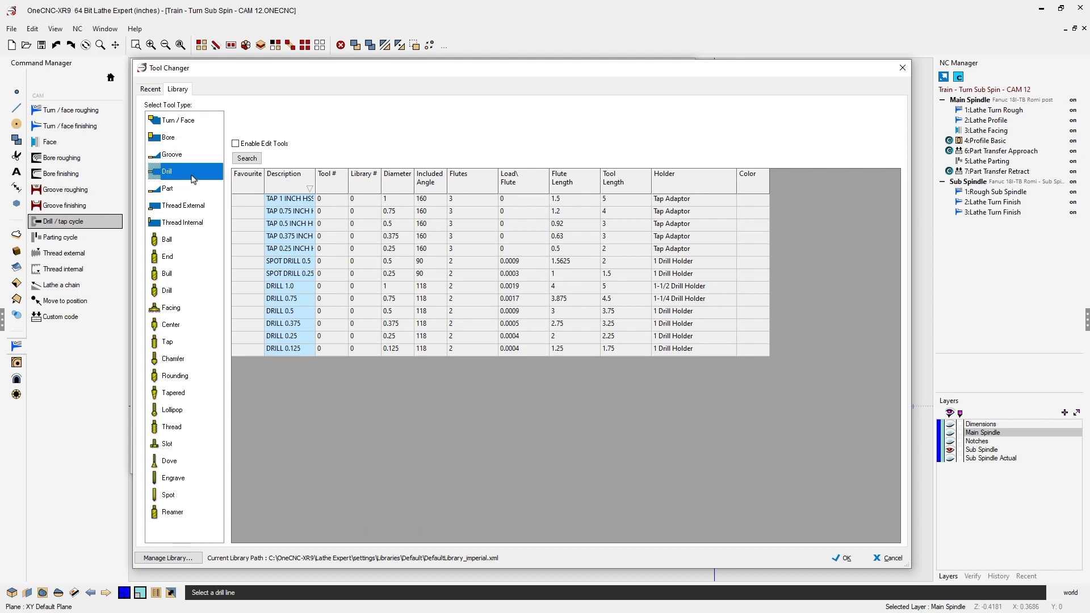
click(396, 301)
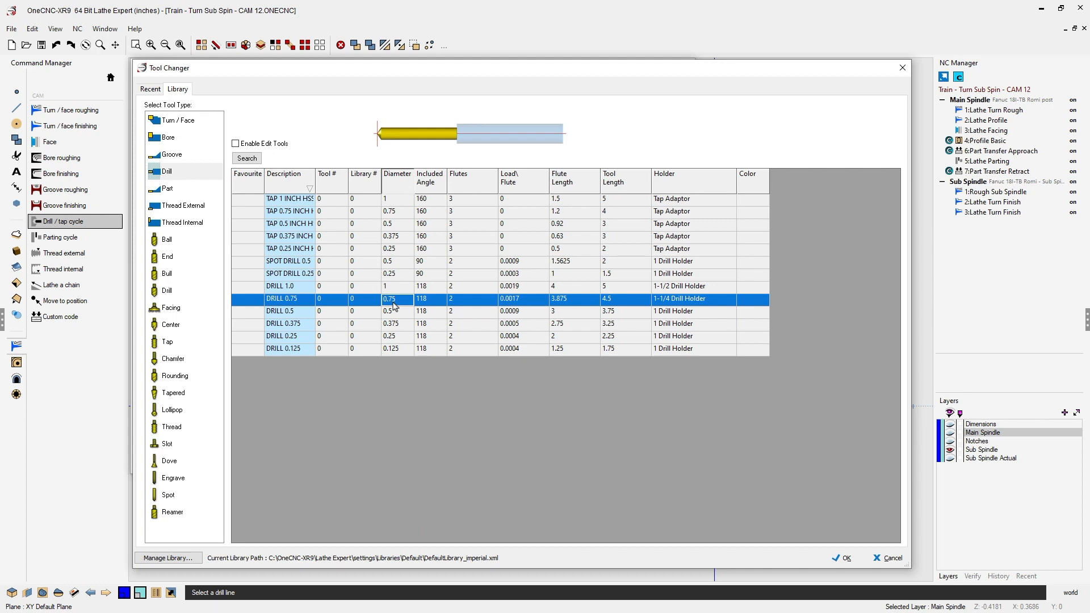
click(236, 144)
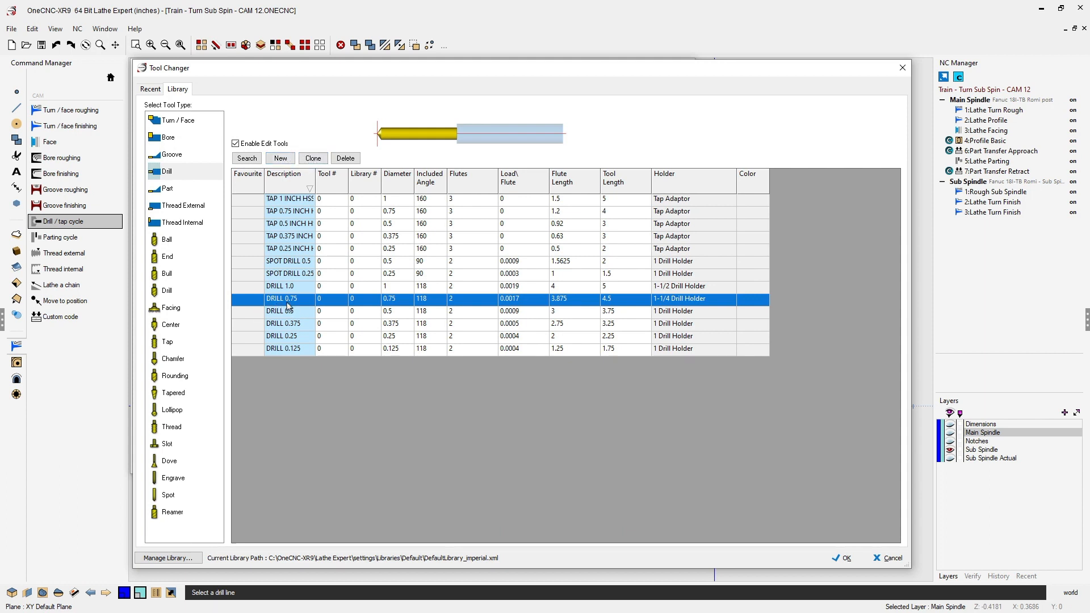
click(313, 160)
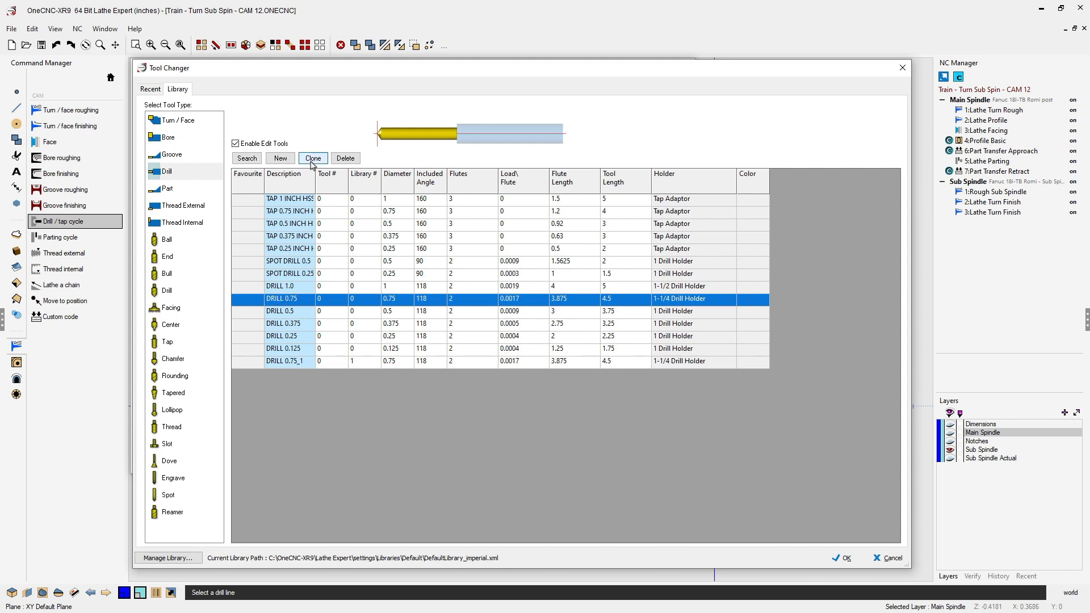
Rename the cloned drill as 3/4 Drill and set its tool number to 1
click(302, 364)
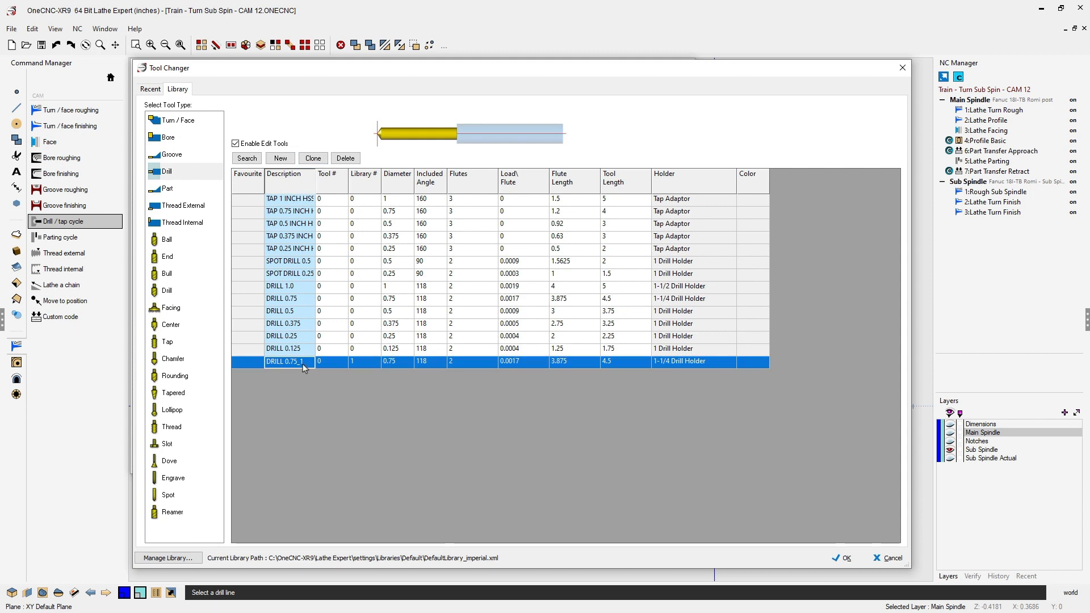
text(3/4 Drill)
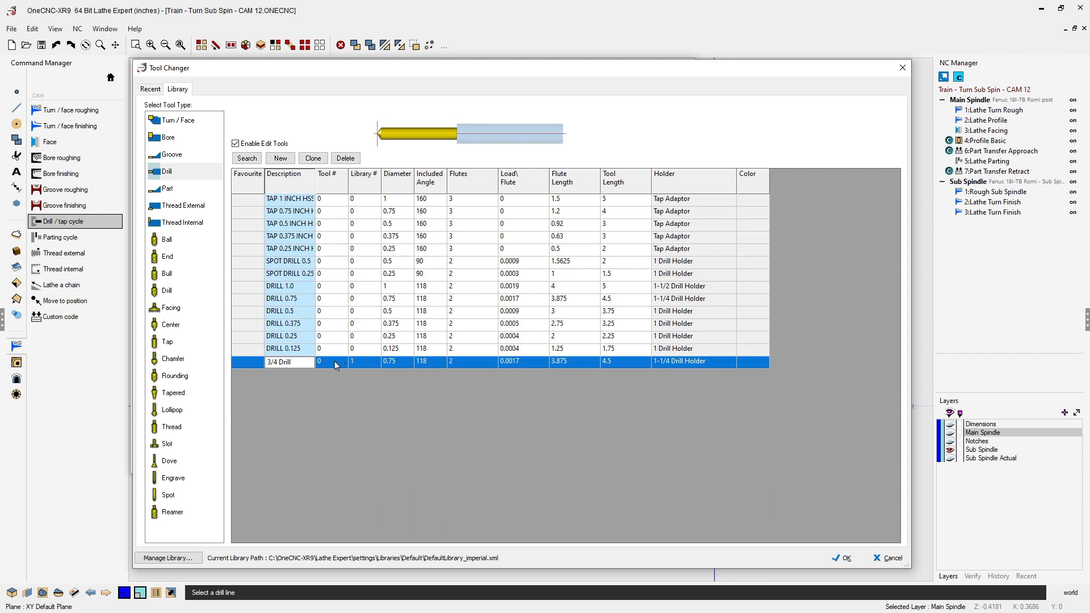
click(335, 364)
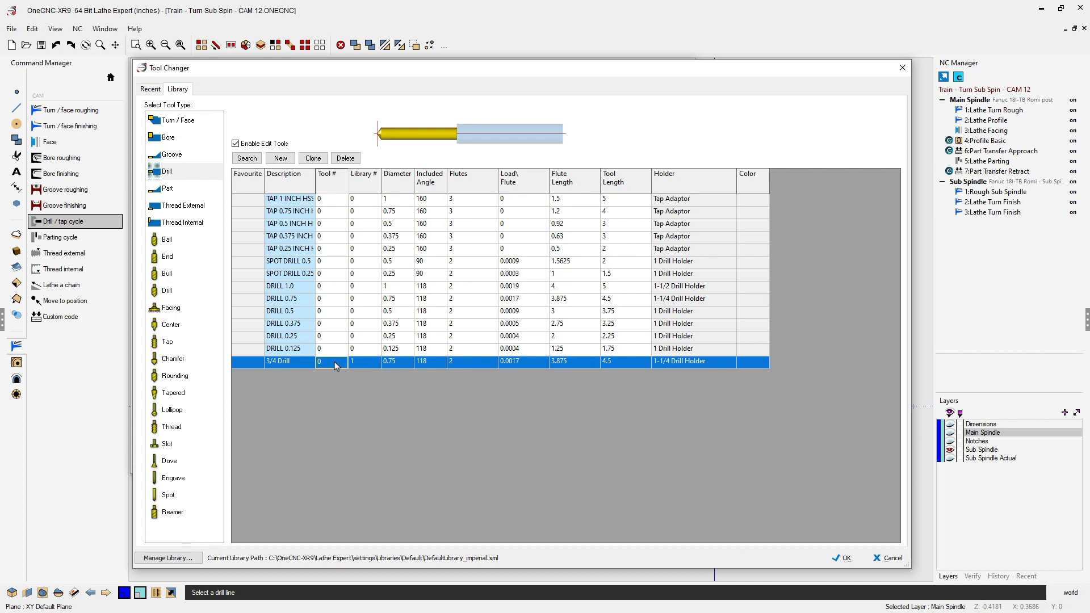
text(1)
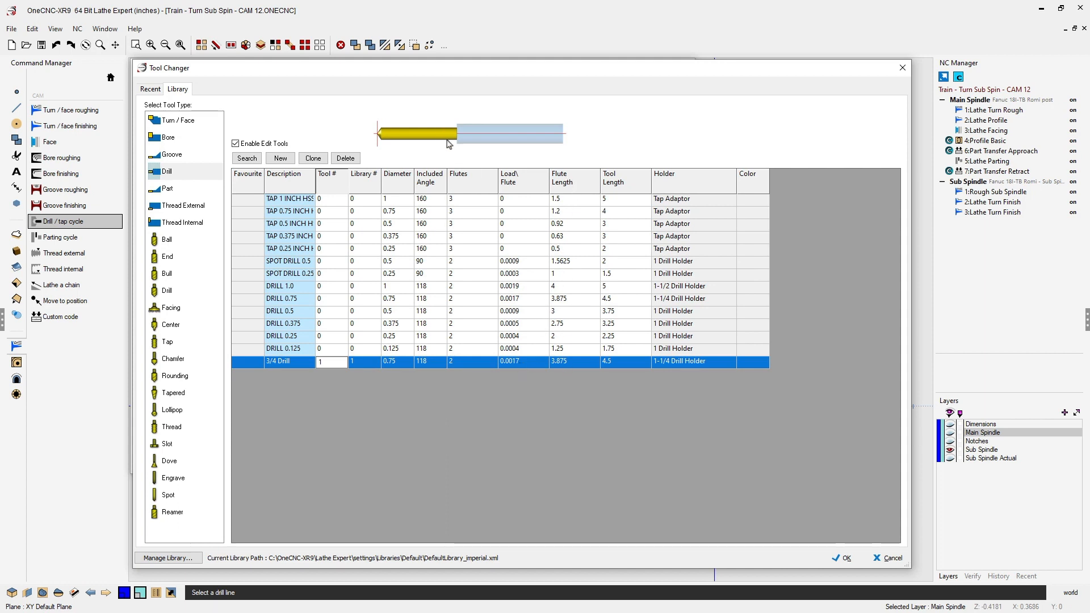
Set the 3/4 Drill's flute length to 2 and its tool length to 3
click(556, 362)
click(557, 365)
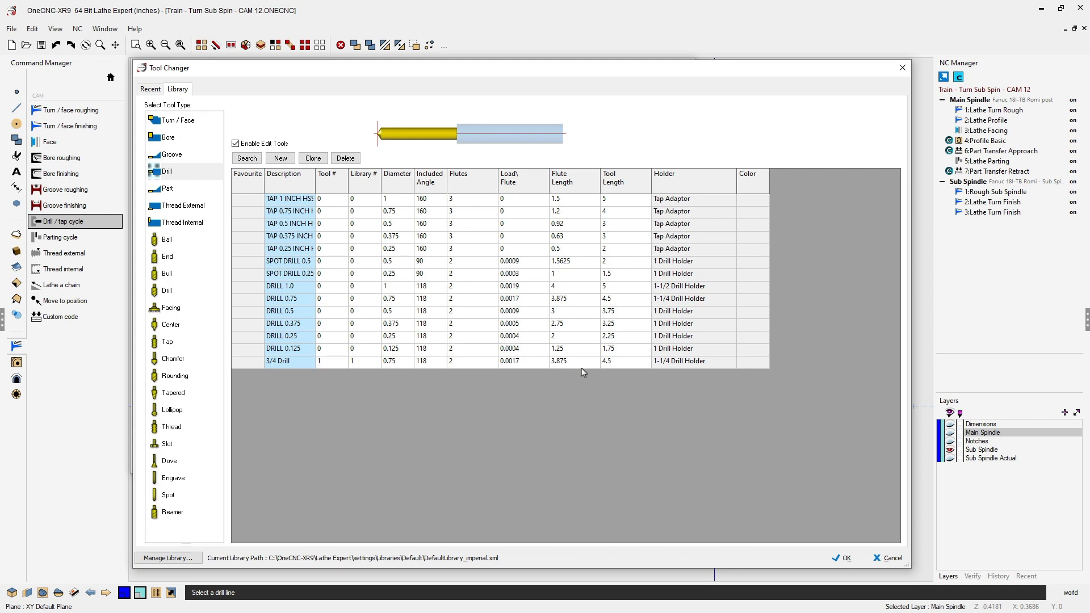
click(574, 366)
click(575, 366)
text(2)
key(Tab)
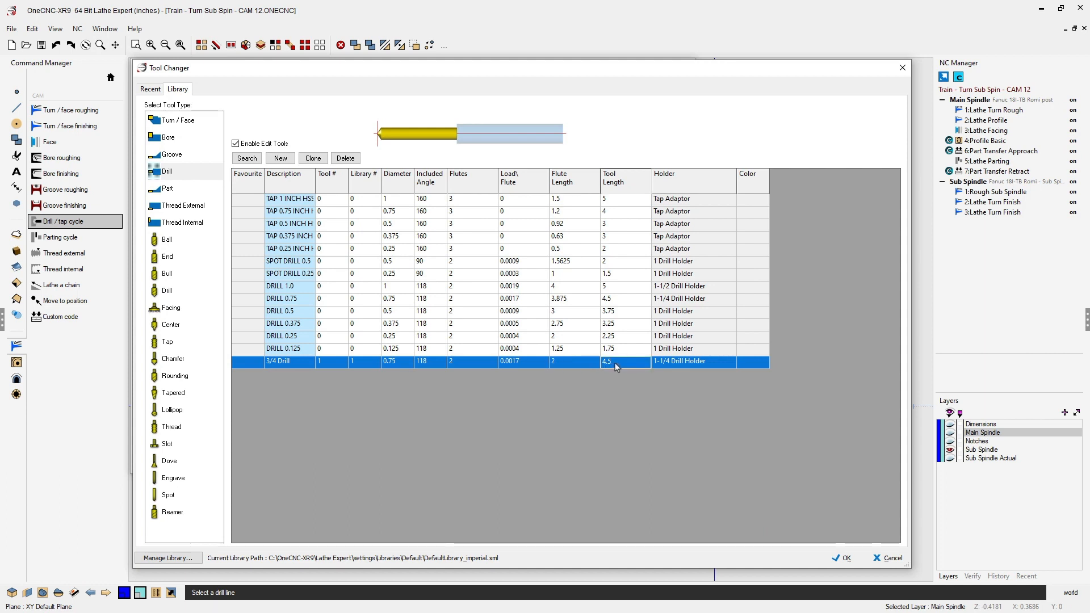
click(614, 362)
drag(615, 364, 603, 363)
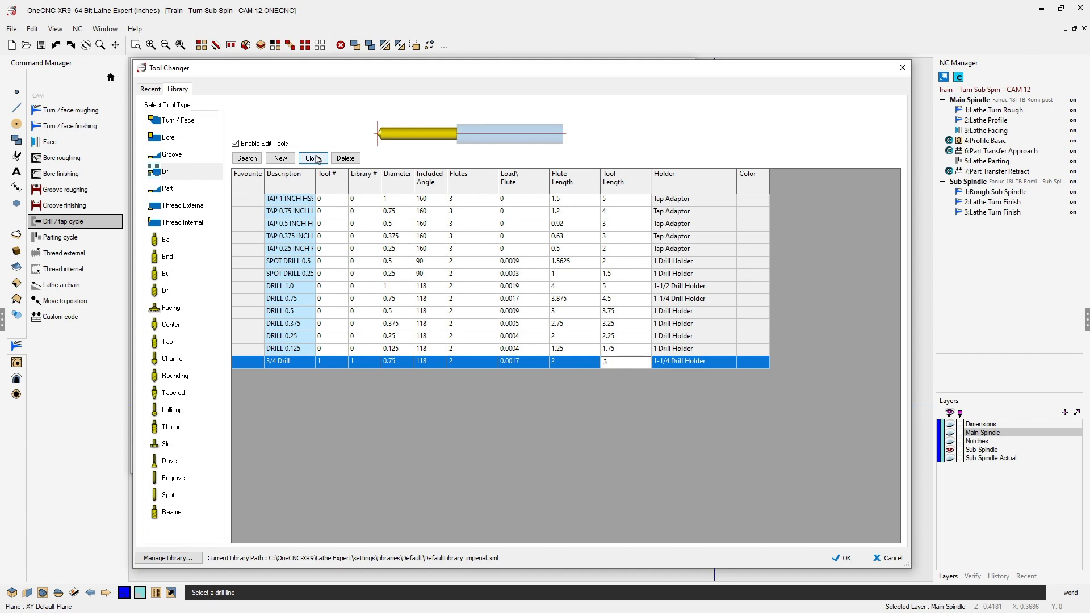
key(Return)
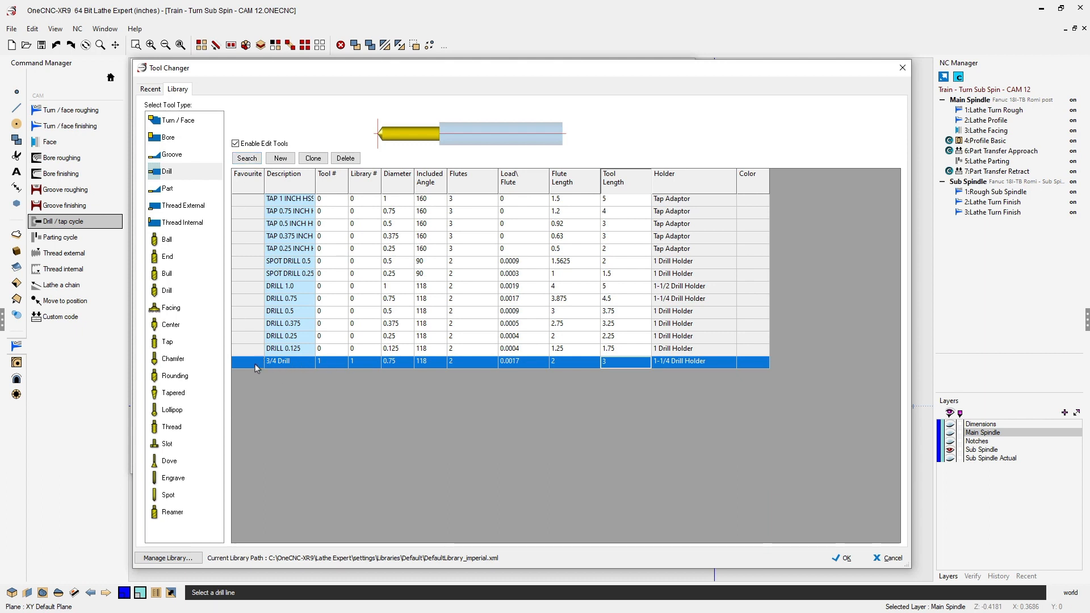
Accept the customised 3/4 Drill for the drilling operation and set its tool station number to 3
click(845, 558)
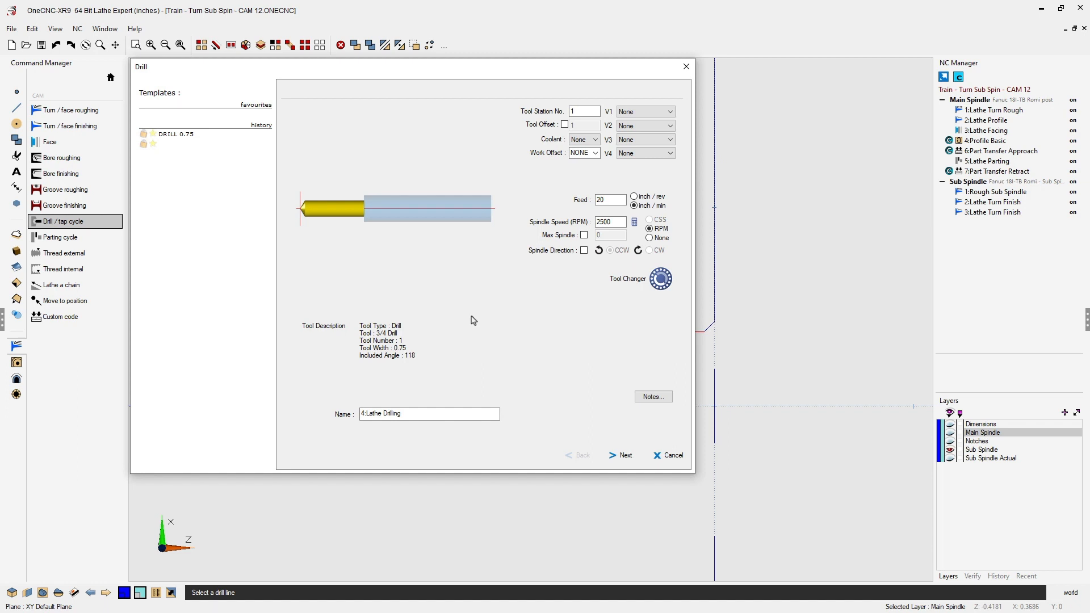
click(575, 112)
double_click(577, 112)
text(3)
Try overriding the tool offset with 4, 2 and 3, and disable the override again
click(564, 125)
text(4)
key(BackSpace)
text(2)
key(BackSpace)
text(3)
click(565, 125)
Review the inch/rev and inch/min feed options and the tool notes, keeping inch/min and discarding the notes
click(634, 197)
click(634, 206)
double_click(610, 202)
click(651, 396)
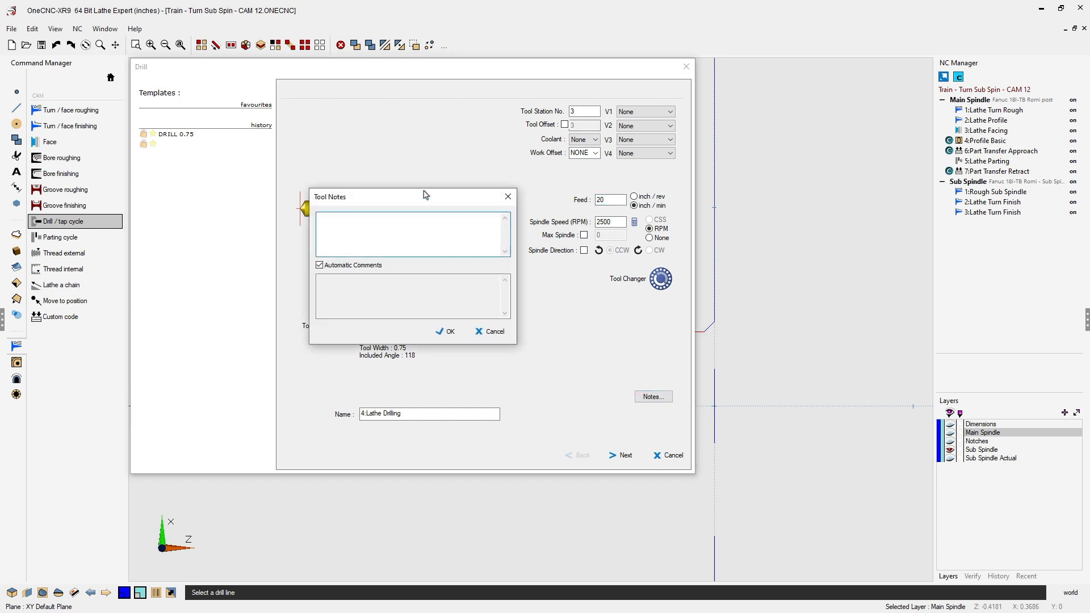
drag(418, 195, 386, 87)
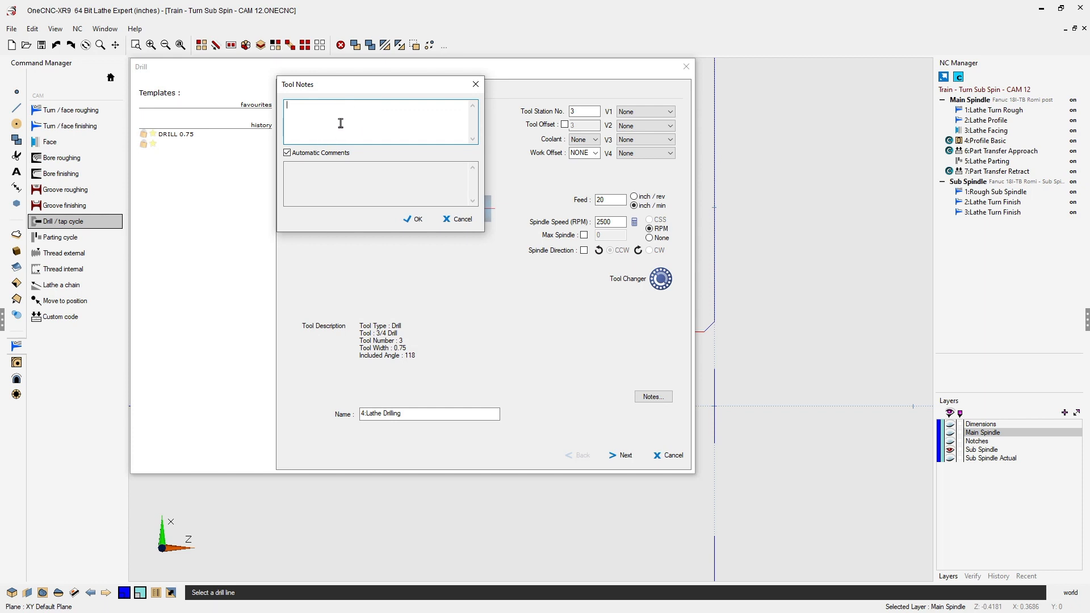
click(462, 220)
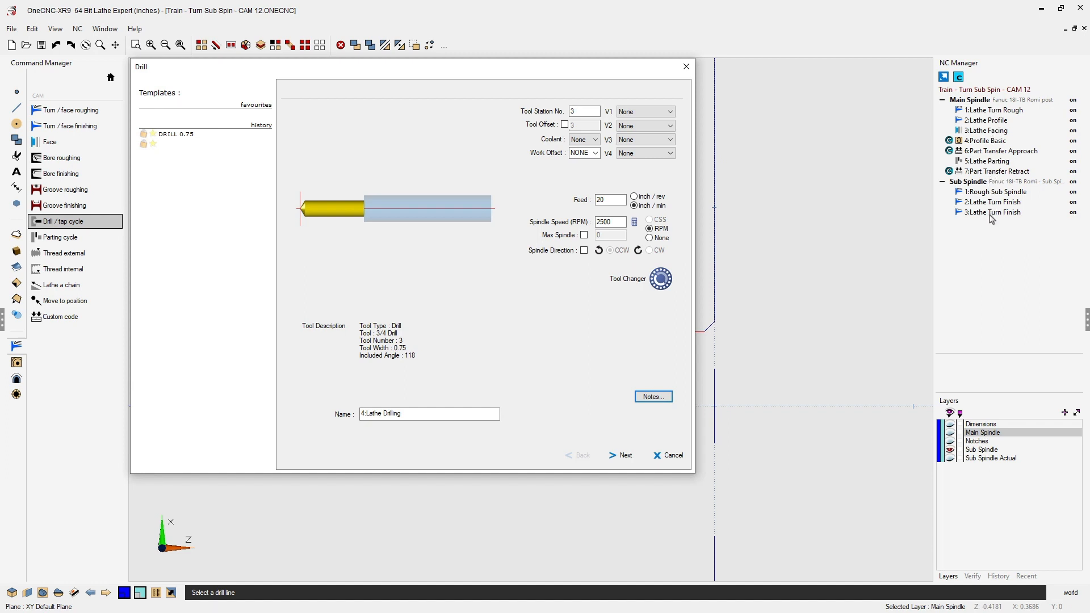
Rename the drilling operation as .75 Dia Drill, keeping its number prefix, and continue to the clearance settings
click(381, 415)
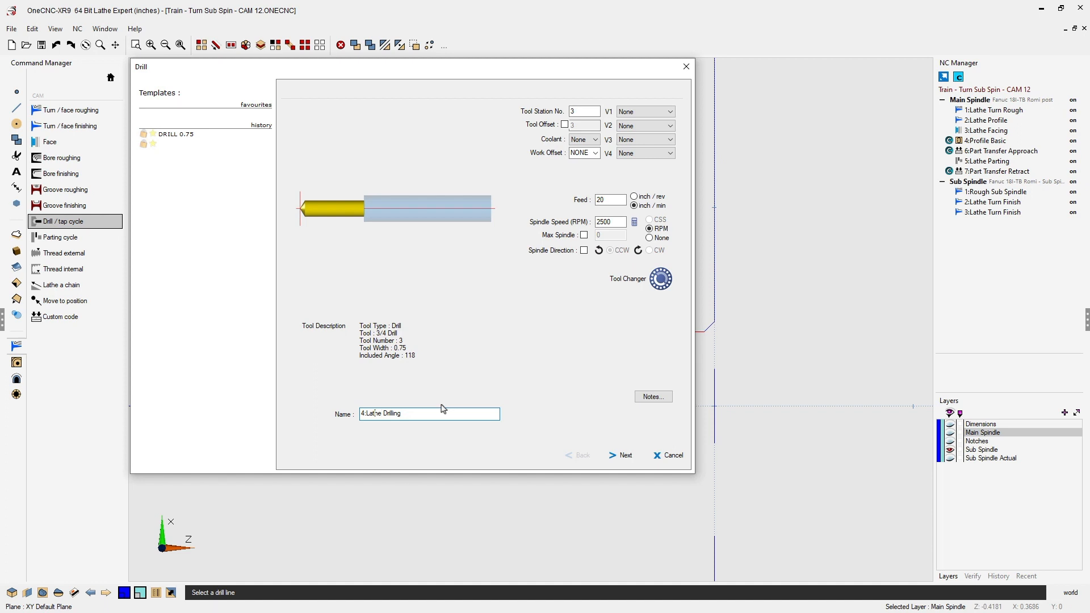
text(.75 Dia Dri)
key(Delete)
key(Delete)
key(Delete)
key(Delete)
key(Delete)
key(Delete)
key(Delete)
key(Delete)
key(Delete)
click(624, 455)
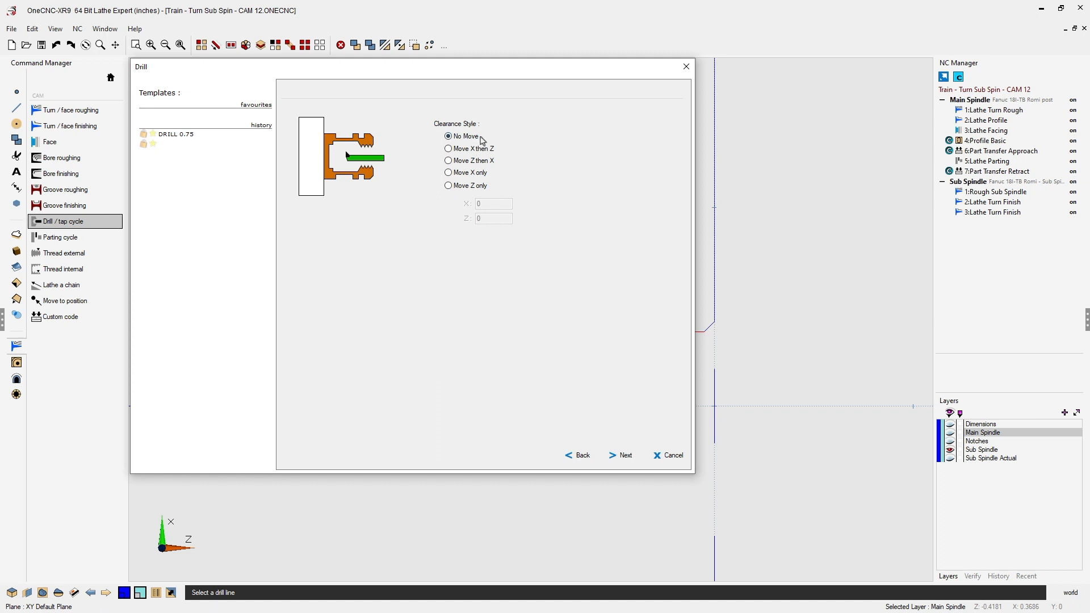
Review the clearance style options for X and Z moves, keep No Move, and continue to the drilling settings
click(449, 149)
click(449, 160)
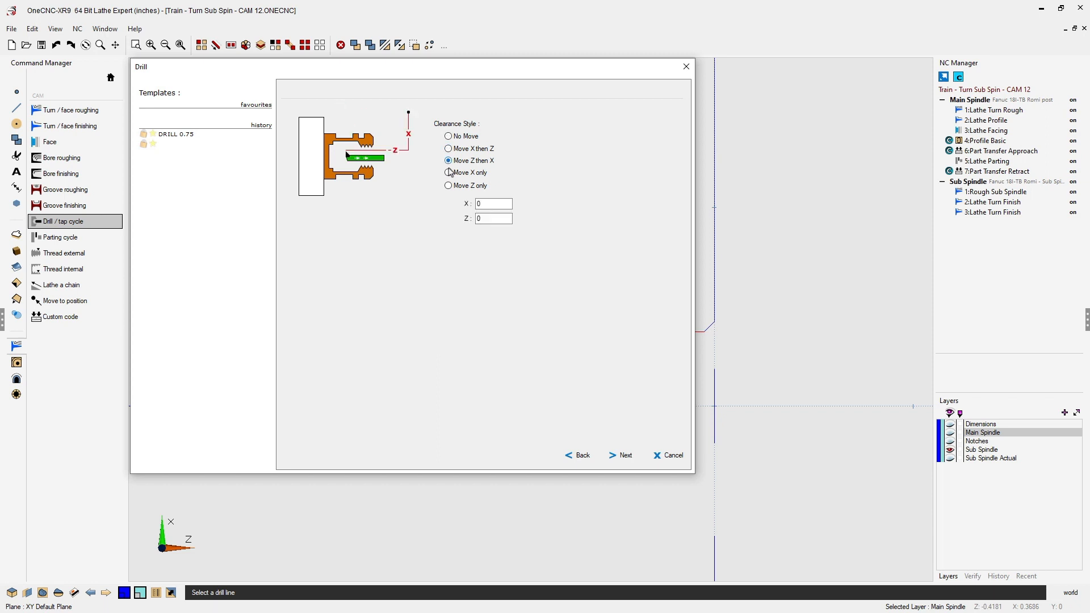
click(449, 172)
click(448, 186)
click(448, 173)
click(448, 161)
click(448, 149)
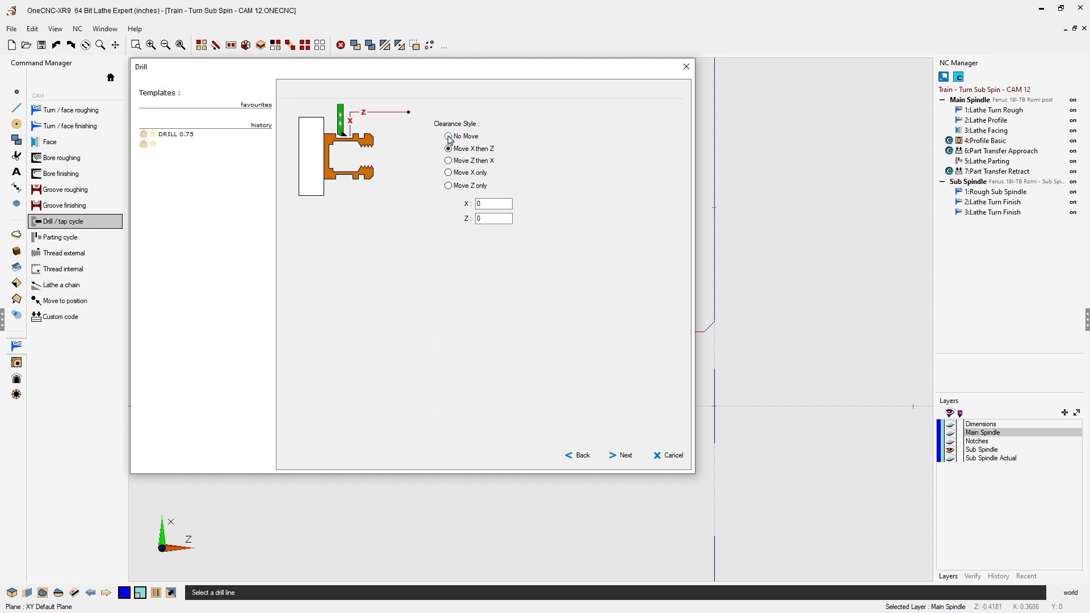
click(449, 137)
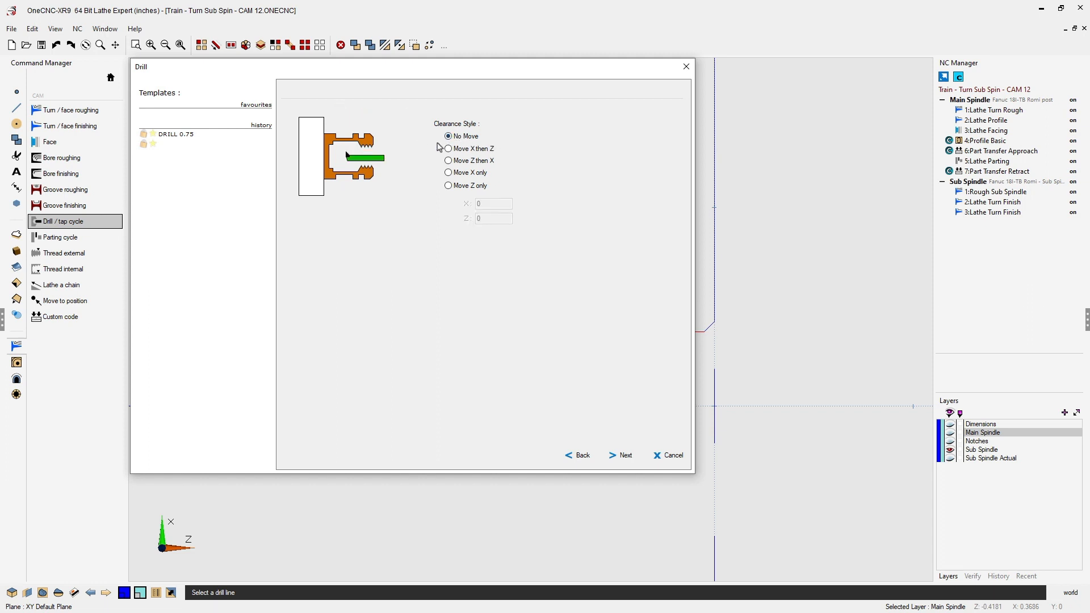
click(625, 456)
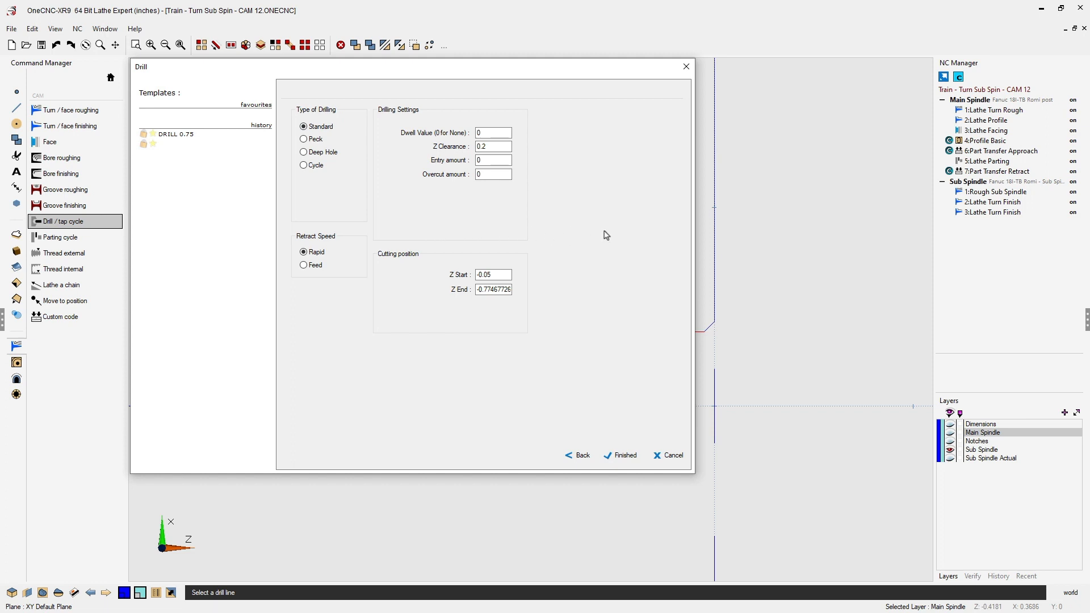
Compare the settings of the Peck, Deep Hole and Cycle drilling types and return to Standard
click(304, 139)
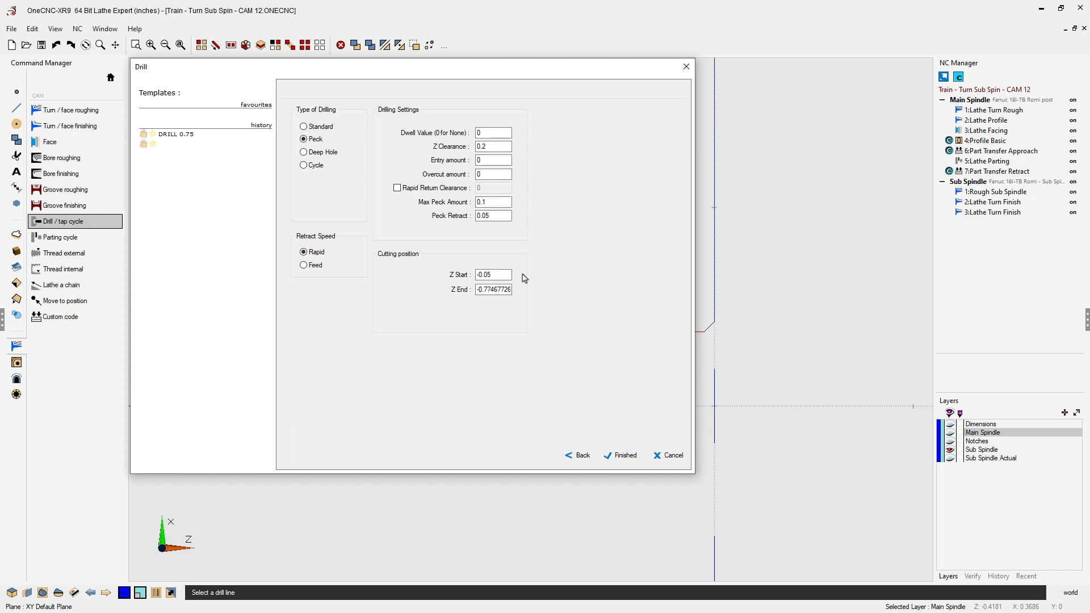
click(303, 152)
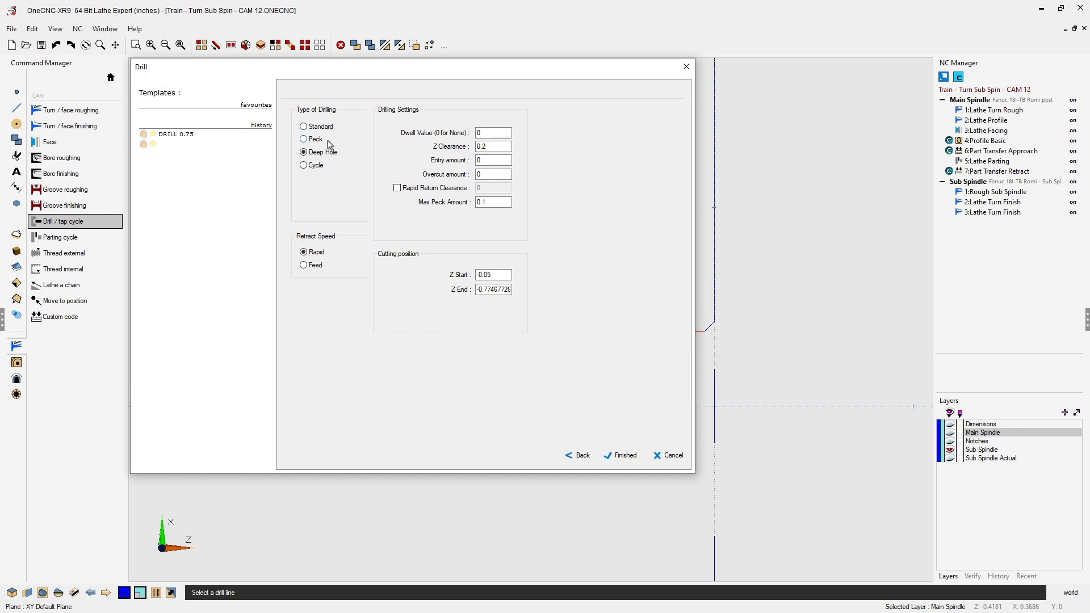
click(303, 165)
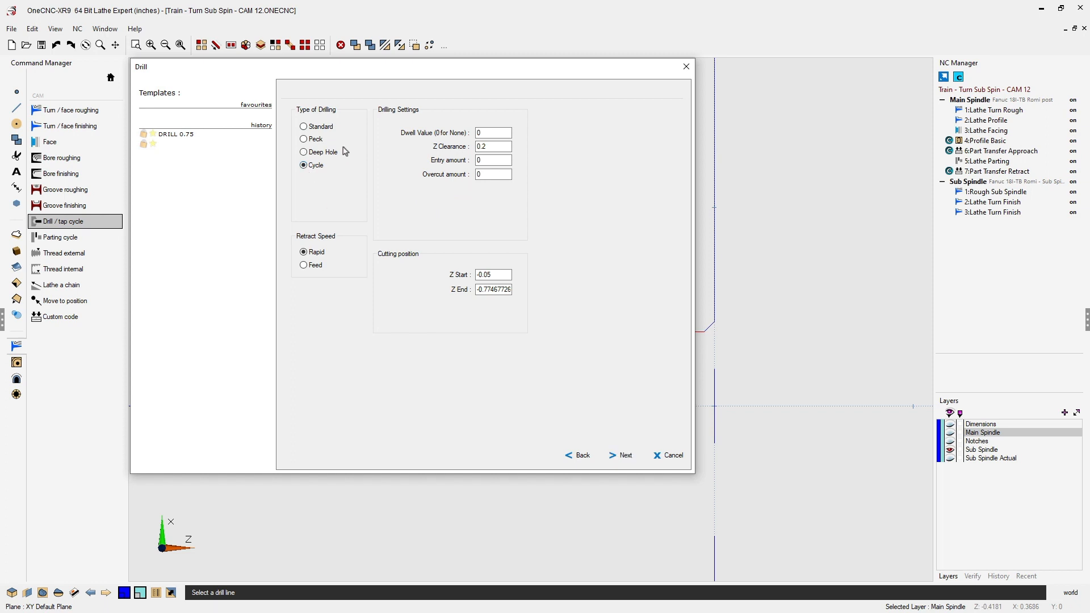
click(304, 128)
Examine the Z clearance and dwell settings and check the cutting position against the hole geometry behind the dialog
click(489, 149)
click(482, 134)
double_click(484, 135)
double_click(491, 133)
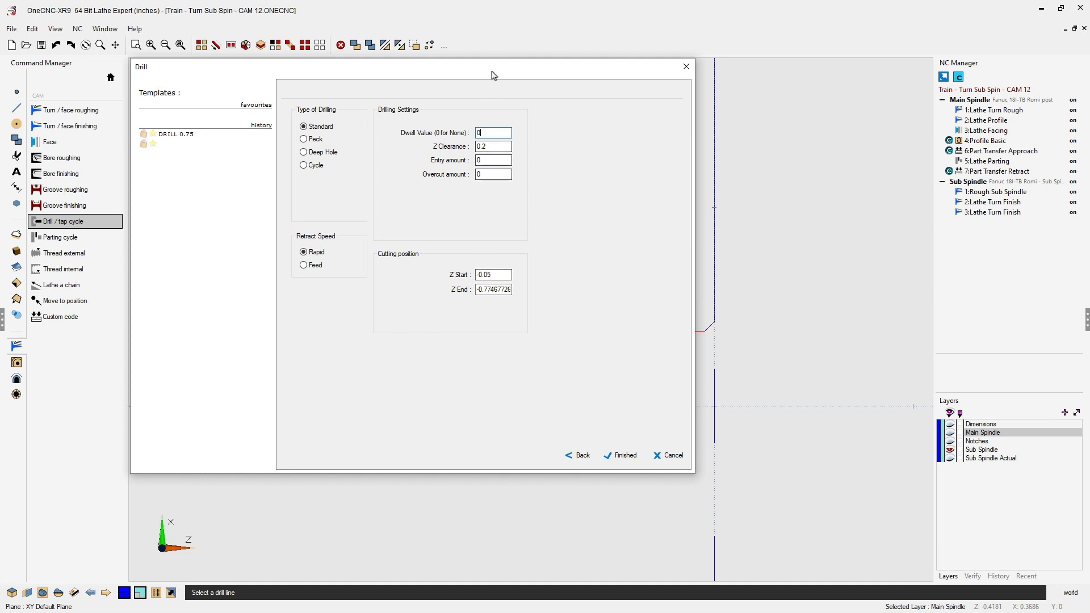
drag(493, 76, 340, 100)
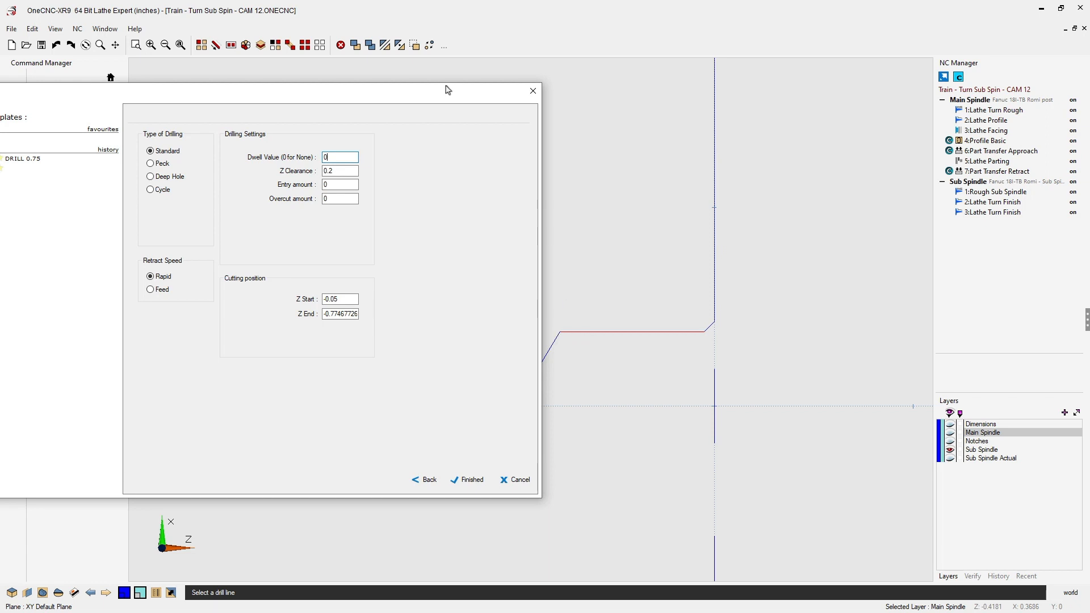
drag(428, 98, 579, 74)
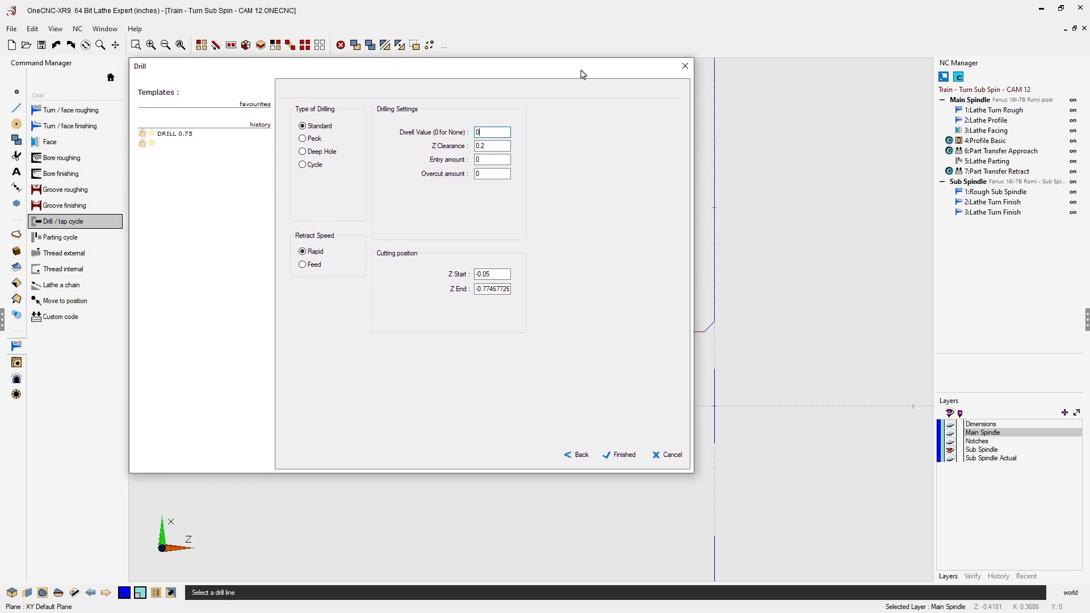
Set the drilling Z start to .05 and Z end to -1, and finish the operation
drag(494, 274, 474, 274)
text(.)
double_click(497, 290)
text(-1)
click(623, 455)
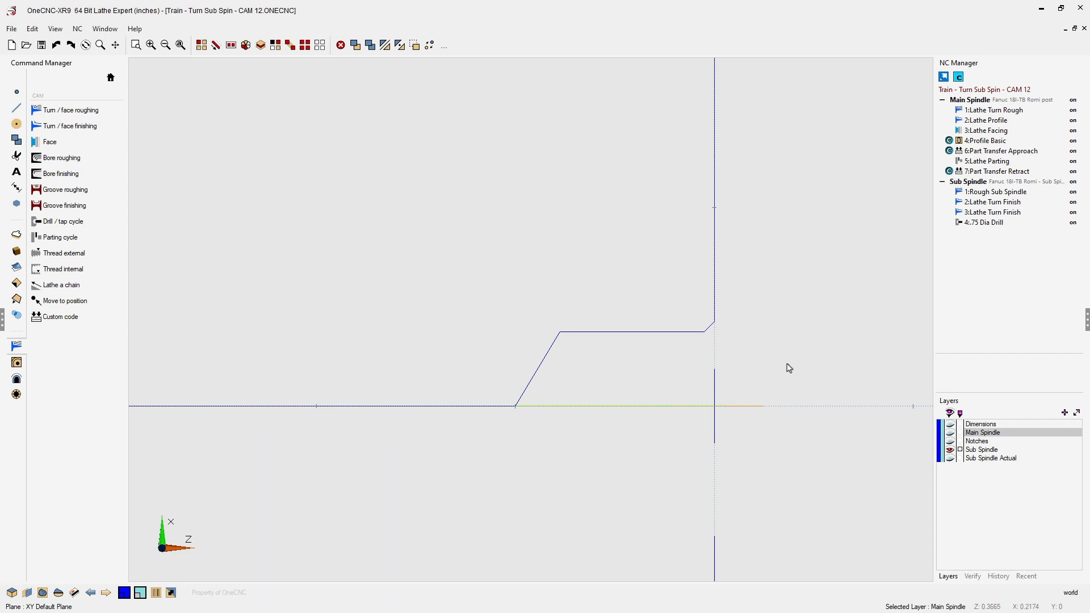
Display the Sub Spindle layer as a solid and preview the .75 Dia Drill toolpath on the part
click(950, 449)
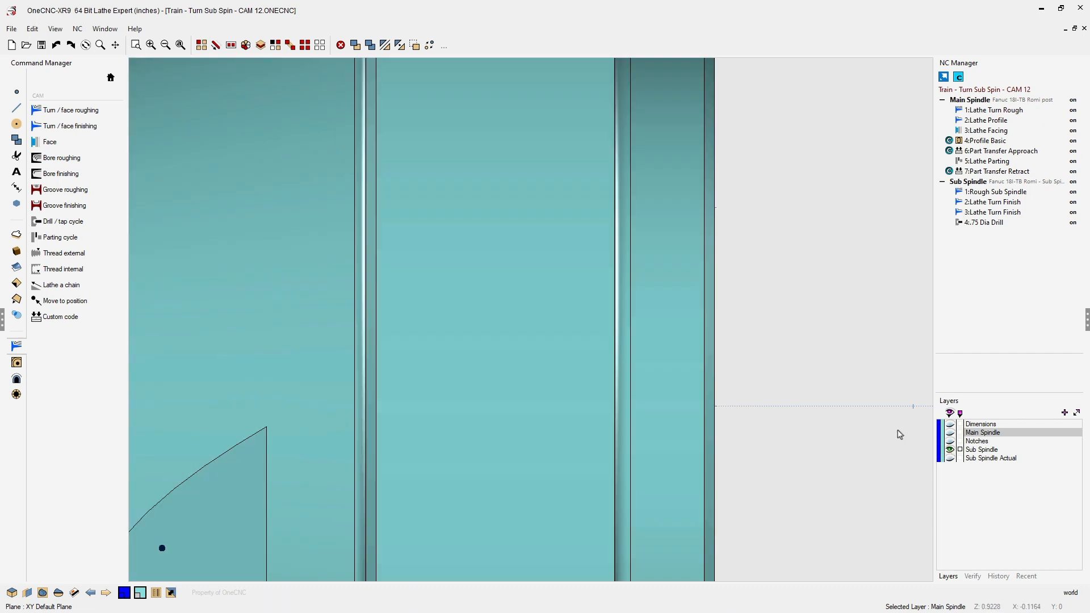
scroll(659, 357, down, 4)
scroll(659, 358, up, 5)
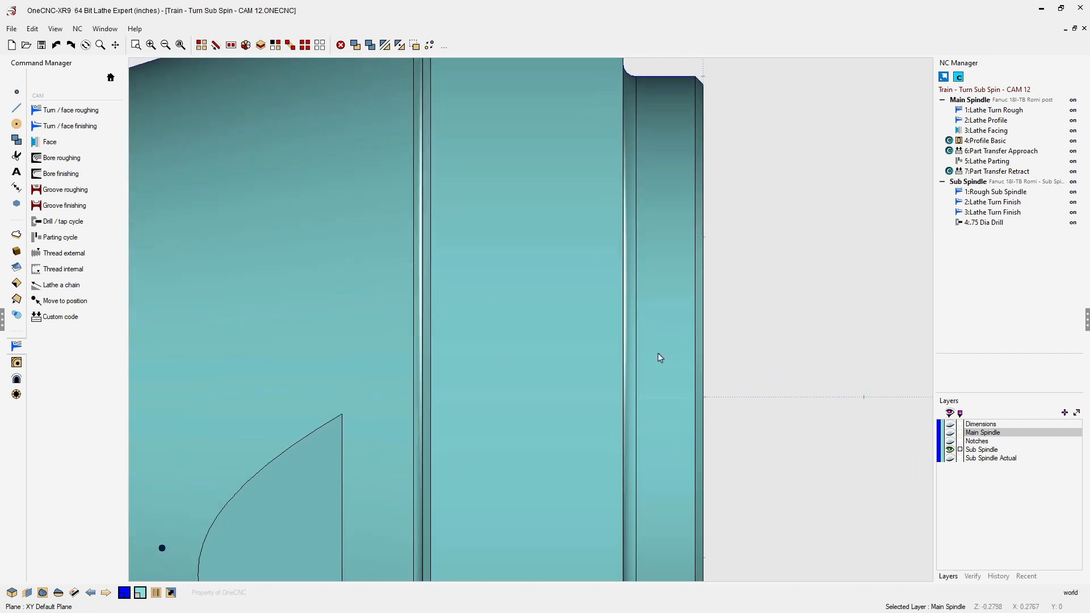
scroll(659, 358, down, 8)
middle_drag(658, 357, 606, 302)
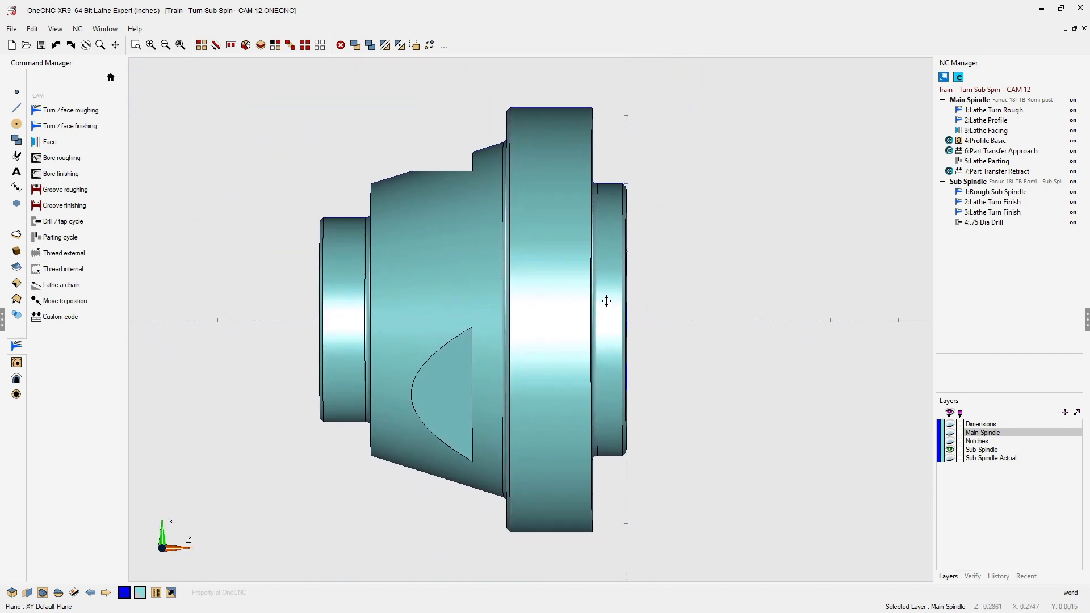
right_click(979, 227)
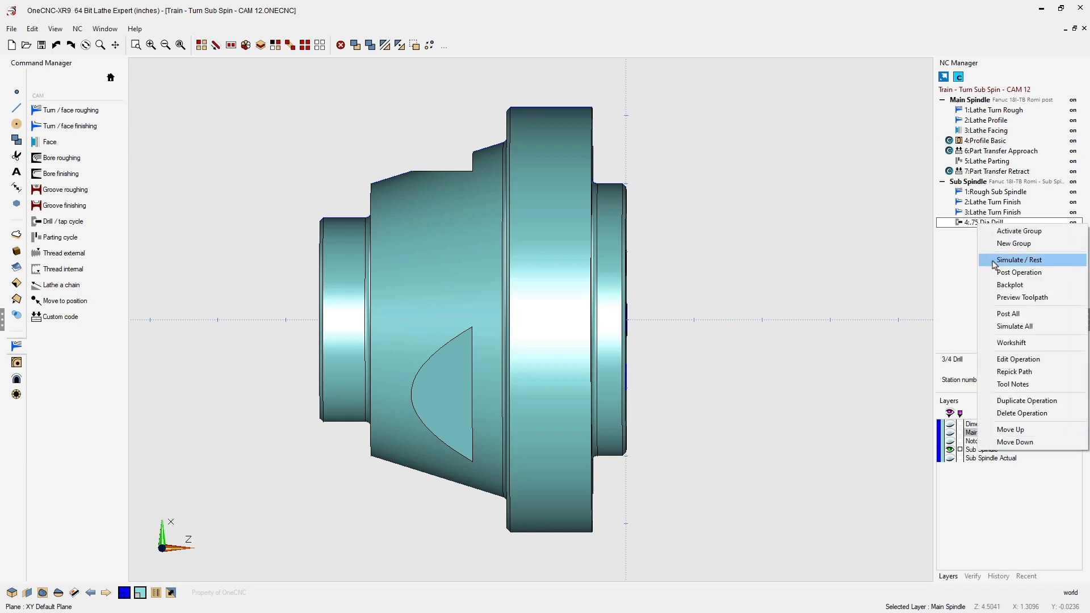
click(1002, 298)
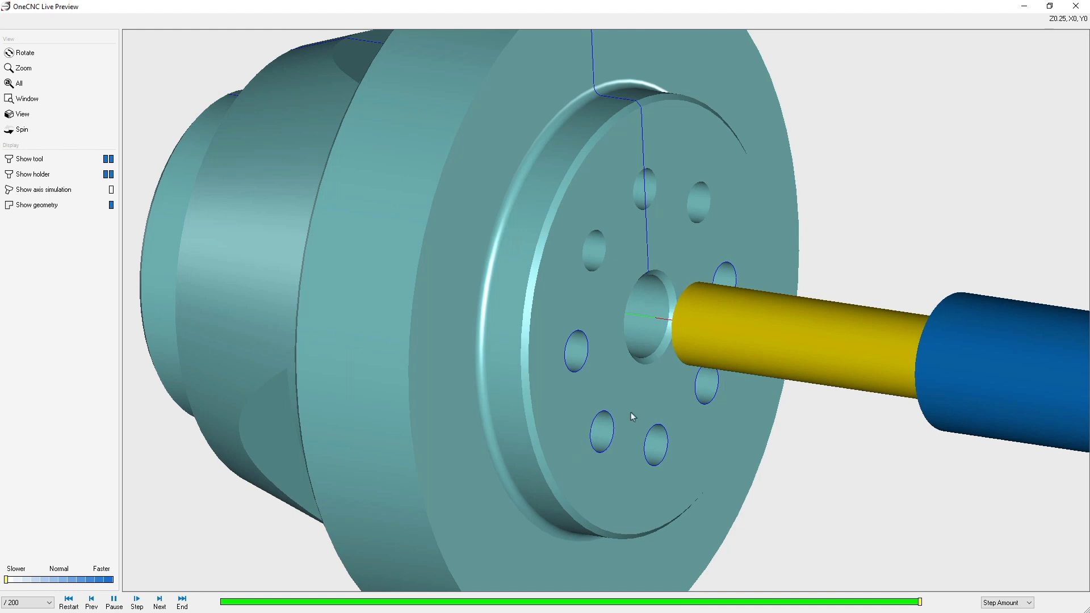
scroll(631, 412, down, 3)
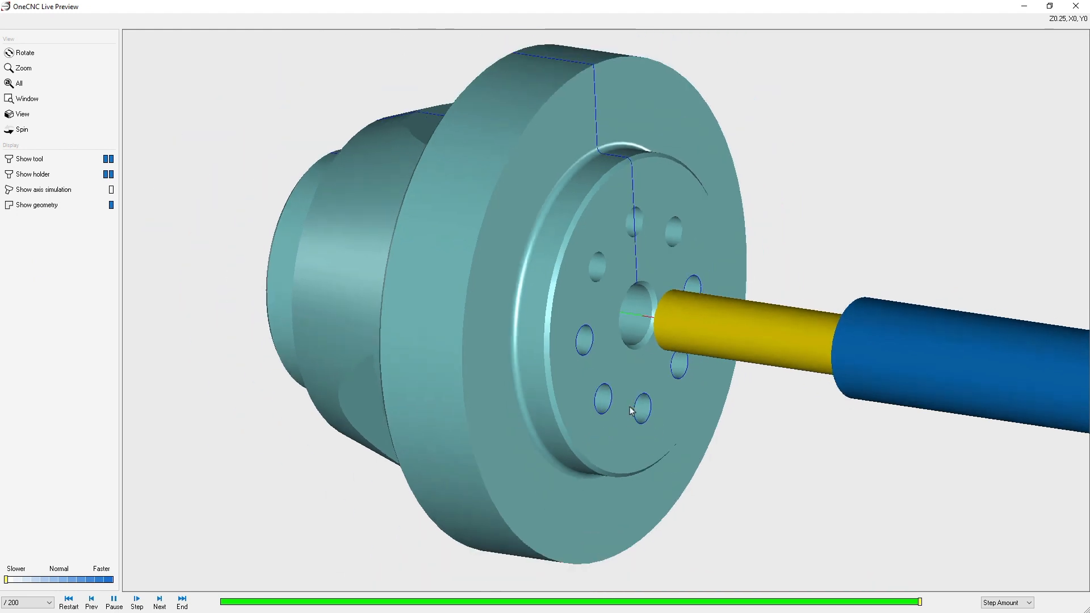
click(1076, 6)
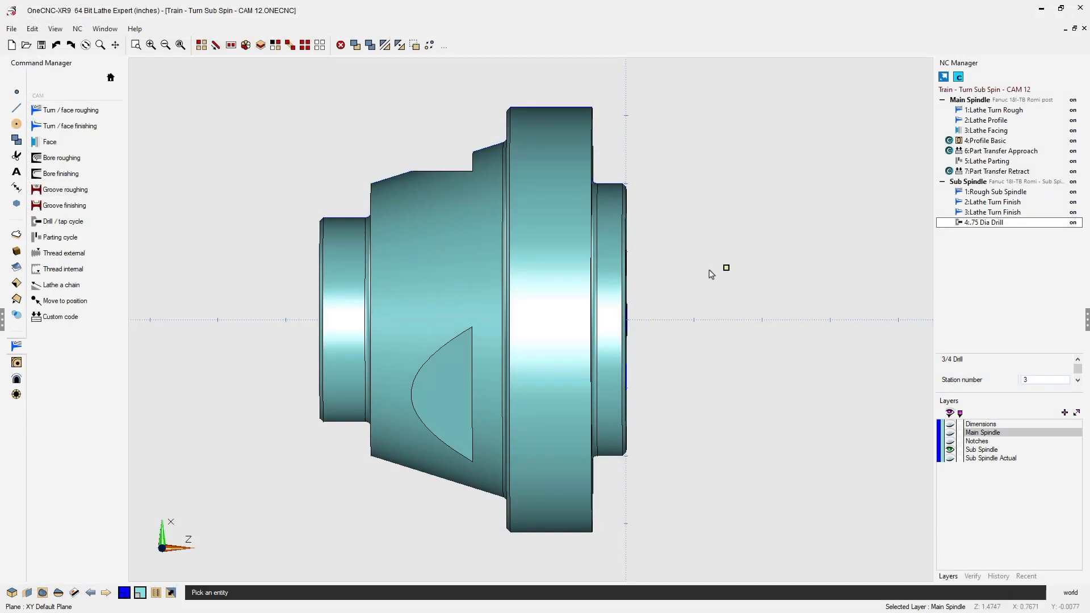
Switch the Sub Spindle layer to wireframe and preview the .75 Dia Drill toolpath against the hole profile
click(569, 333)
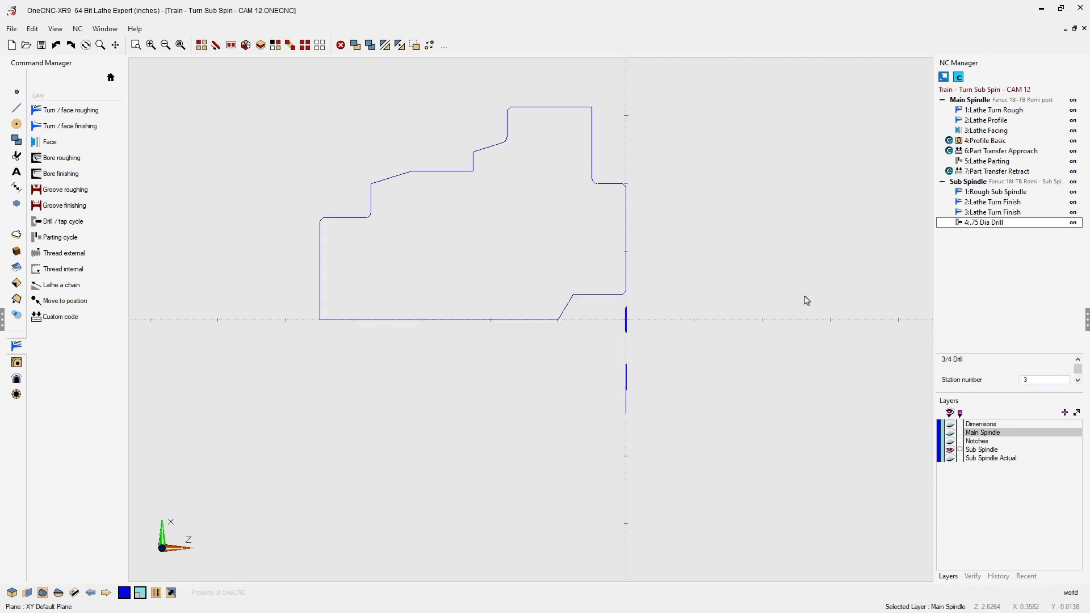
right_click(971, 222)
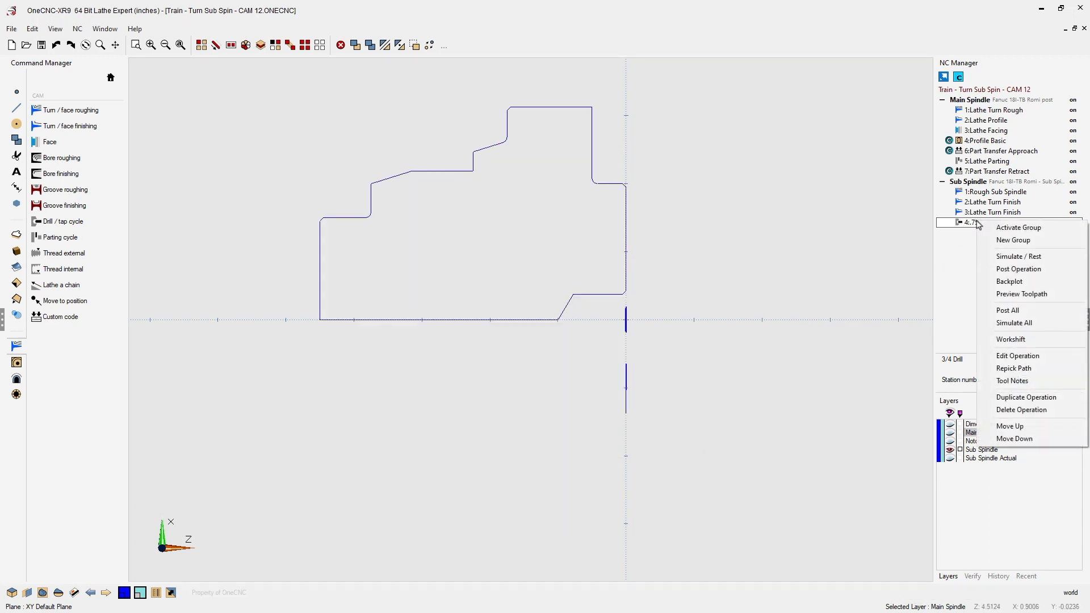
click(1001, 282)
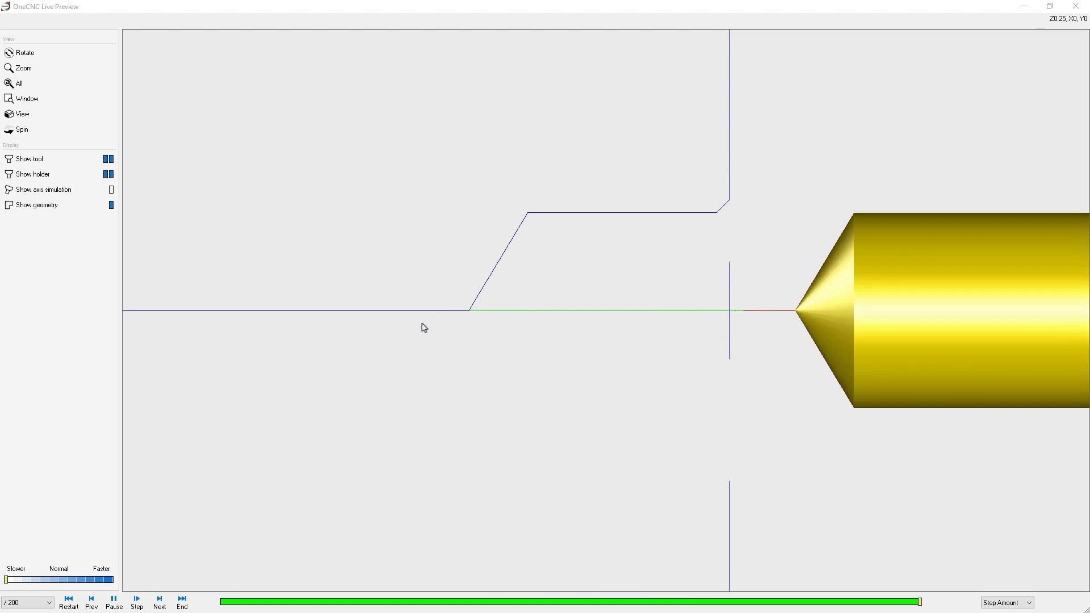
scroll(489, 350, down, 3)
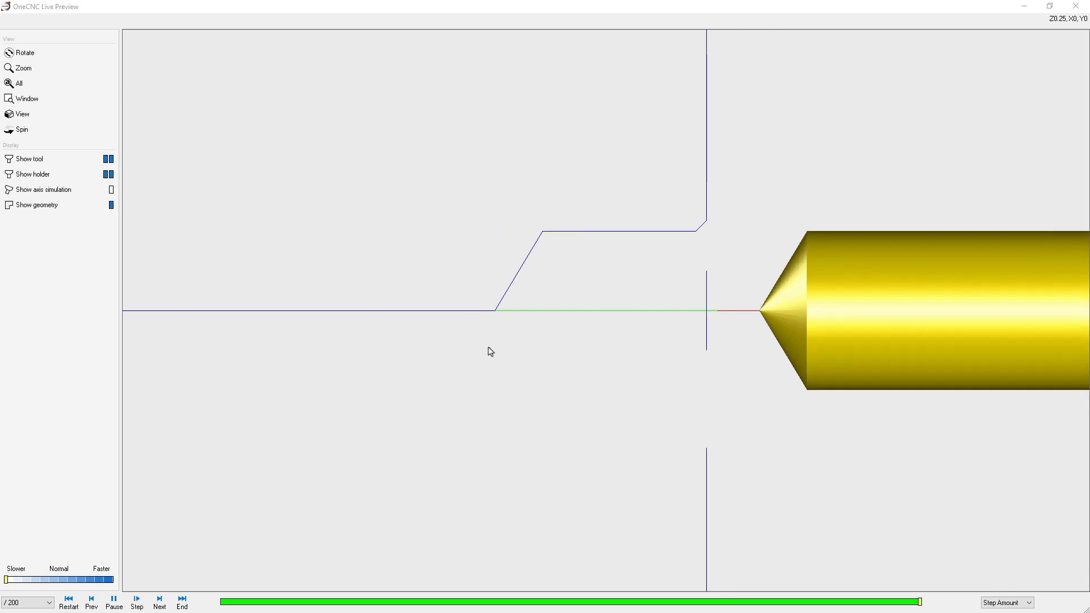
middle_drag(656, 340, 517, 345)
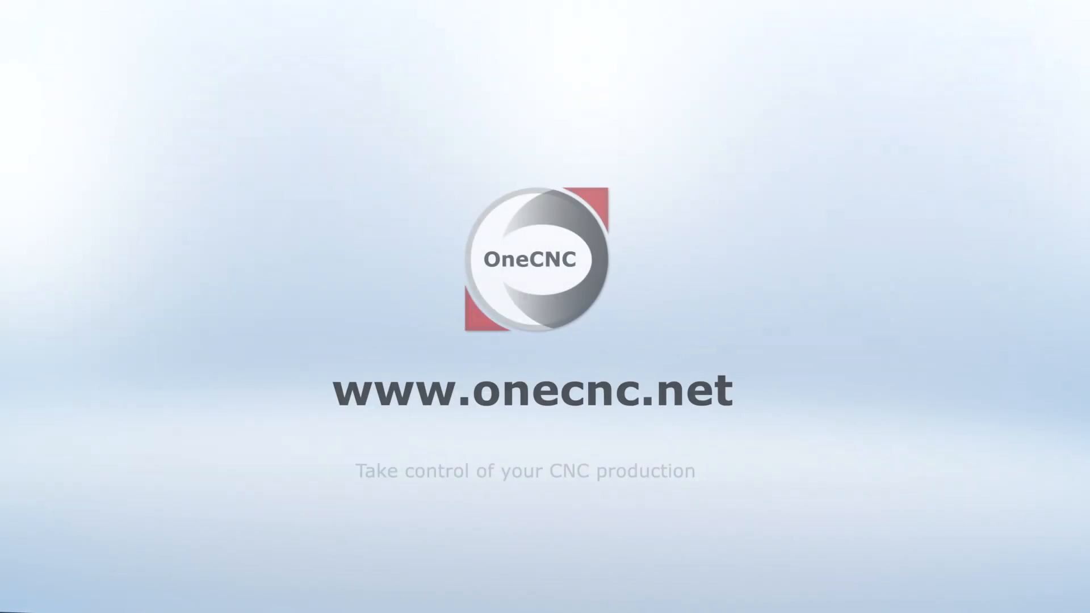